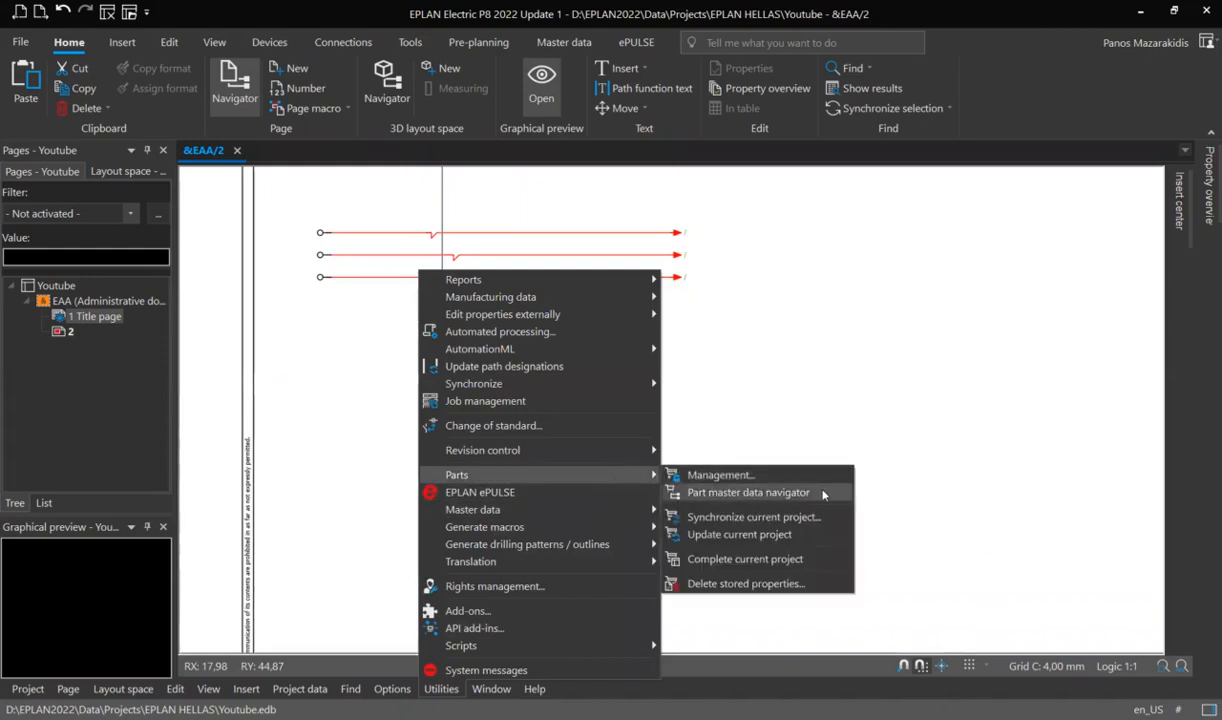
Open the part master data navigator and expand the electrical engineering components down to the general SEW motors
{"action": "left_click", "coordinate": [760, 492]}
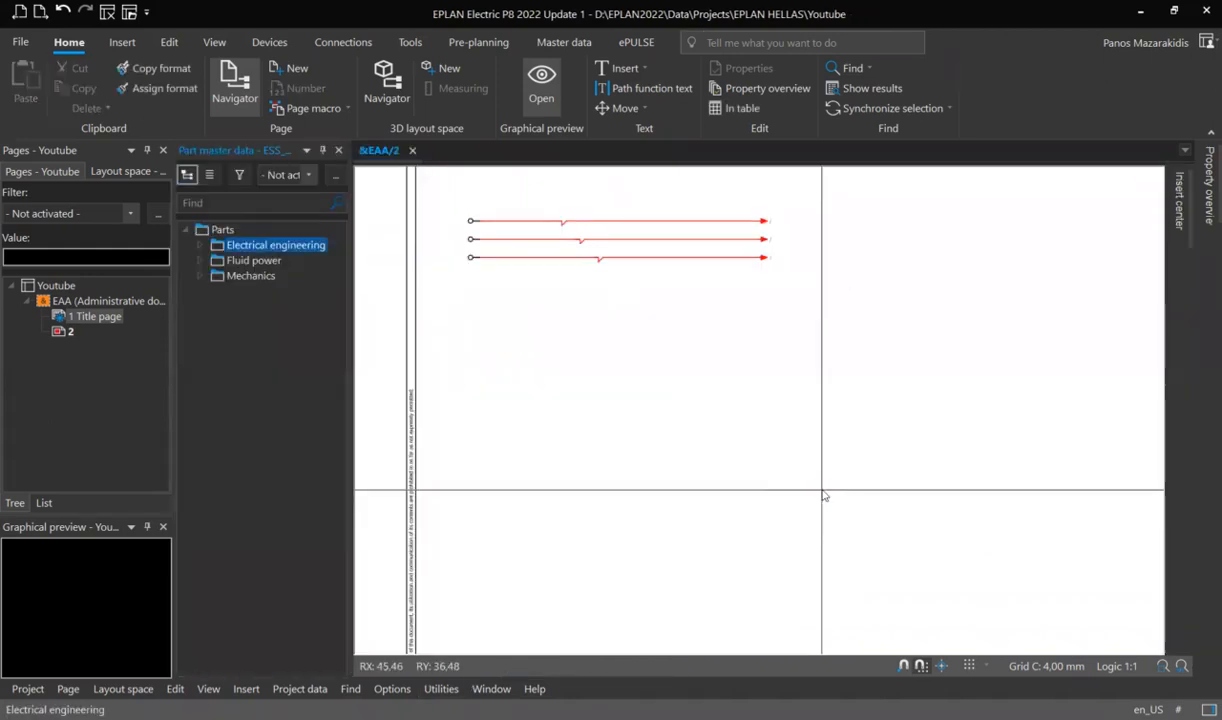
{"action": "left_click", "coordinate": [199, 246]}
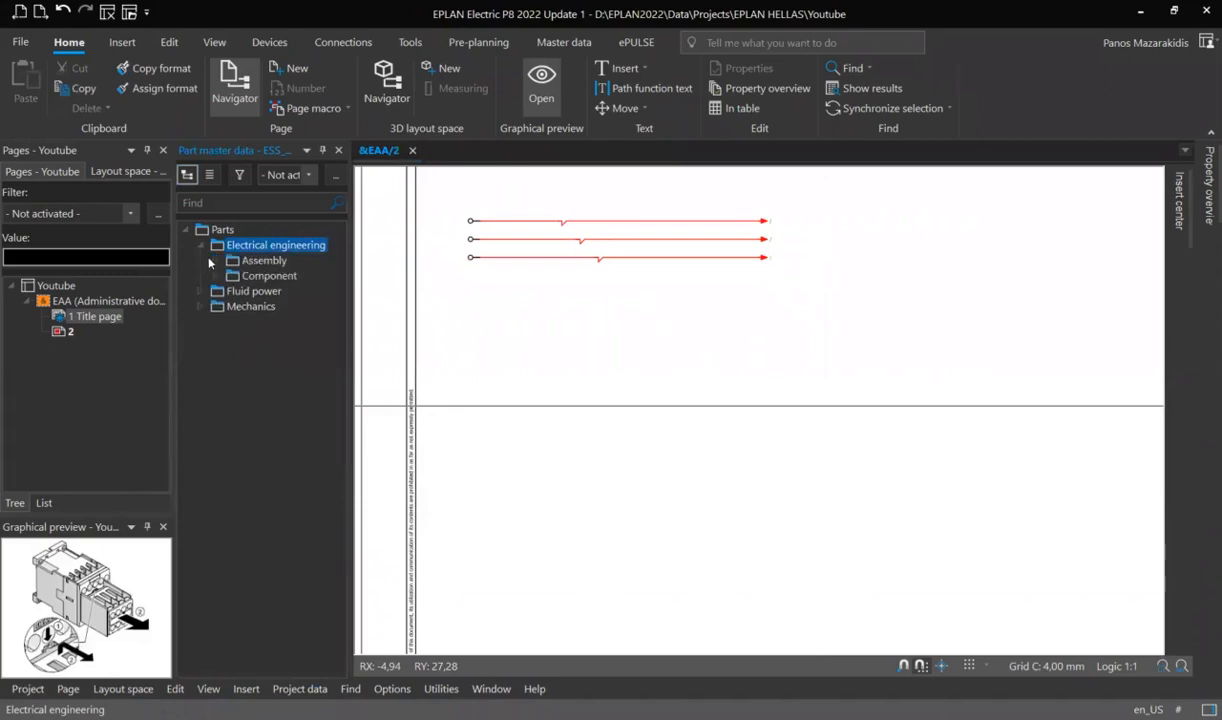
{"action": "left_click", "coordinate": [215, 276]}
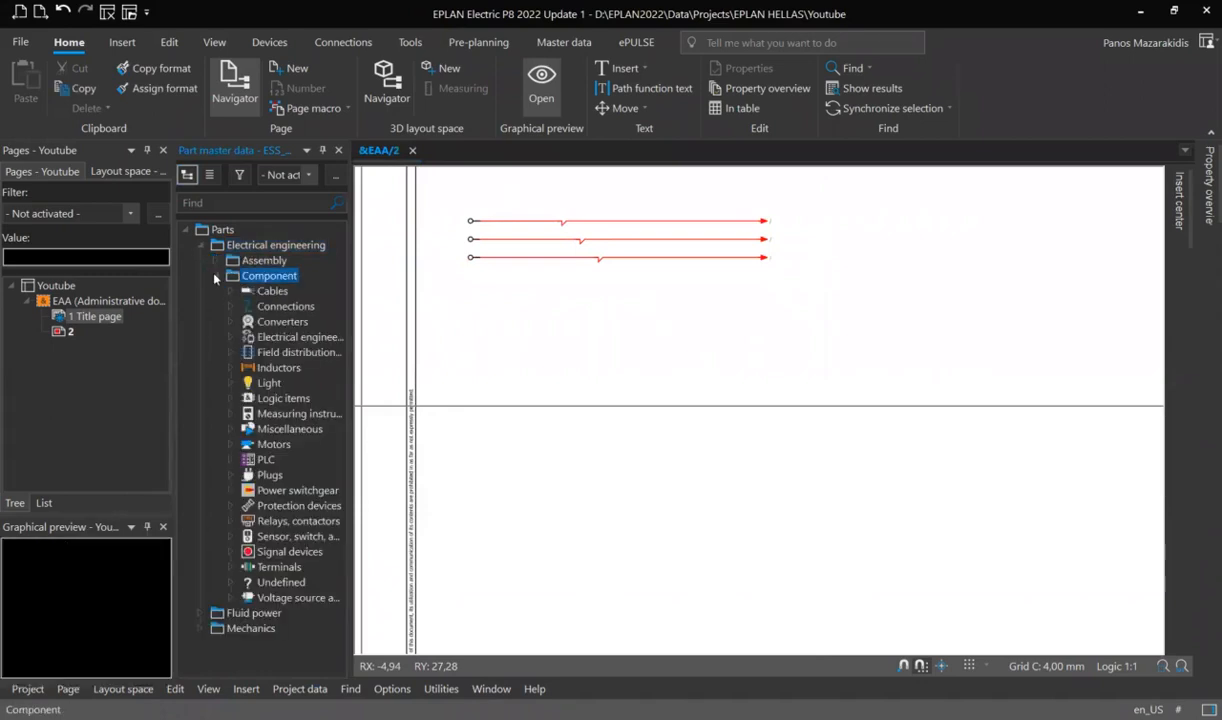
{"action": "left_click", "coordinate": [232, 444]}
{"action": "left_click", "coordinate": [248, 460]}
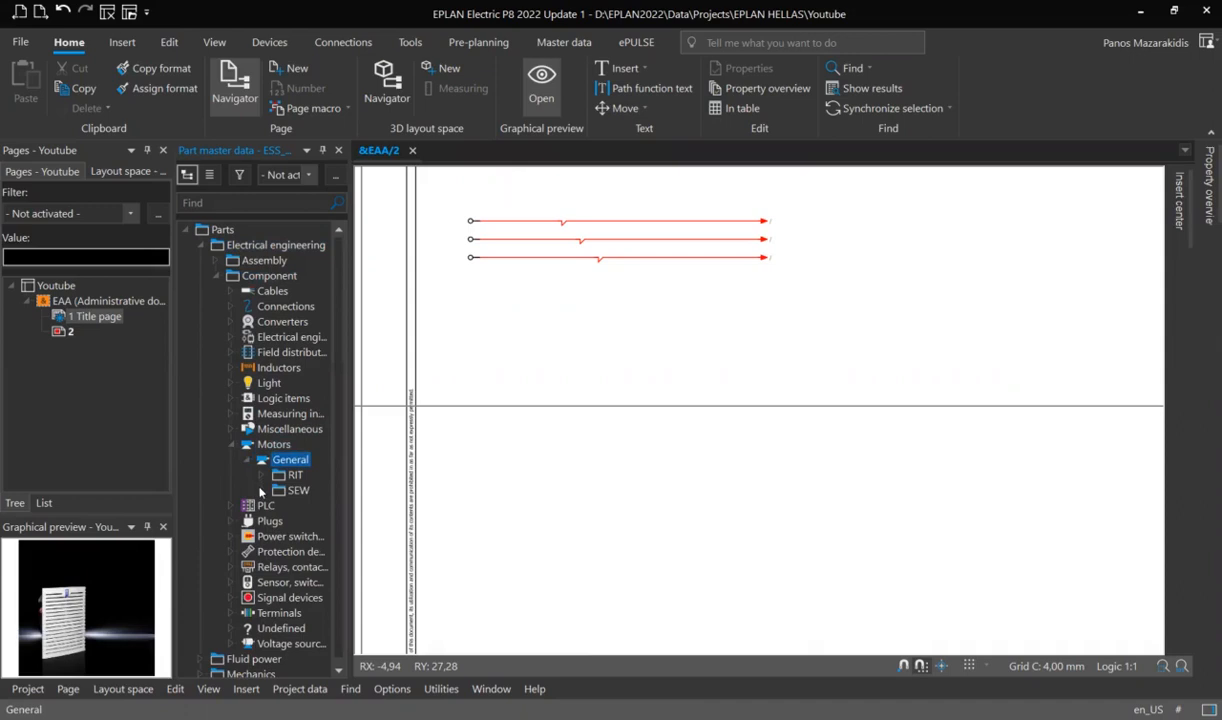
{"action": "left_click", "coordinate": [261, 491]}
Place the first SEW motor below the three-phase supply lines so its terminals connect to the three drop points
{"action": "left_click_drag", "start_coordinate": [306, 506], "coordinate": [532, 487]}
{"action": "scroll", "coordinate": [559, 486], "scroll_direction": "down", "scroll_amount": 3}
{"action": "middle_click_drag", "start_coordinate": [561, 486], "coordinate": [561, 405]}
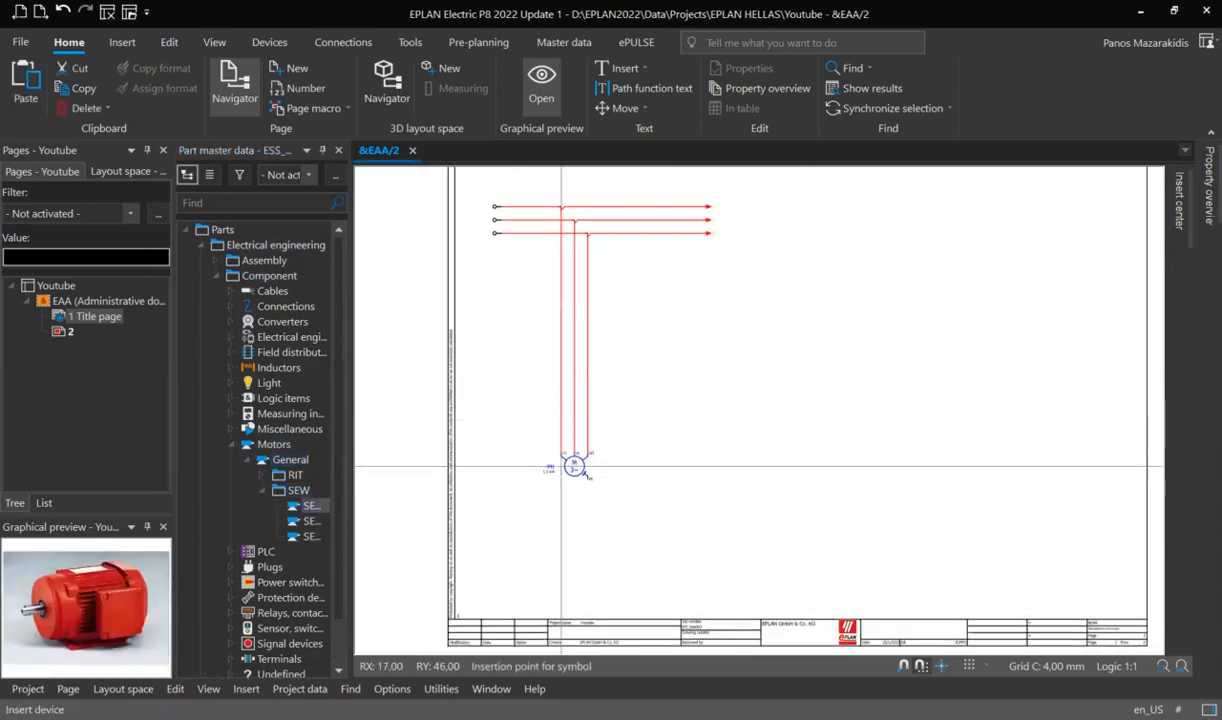
{"action": "left_click", "coordinate": [561, 466]}
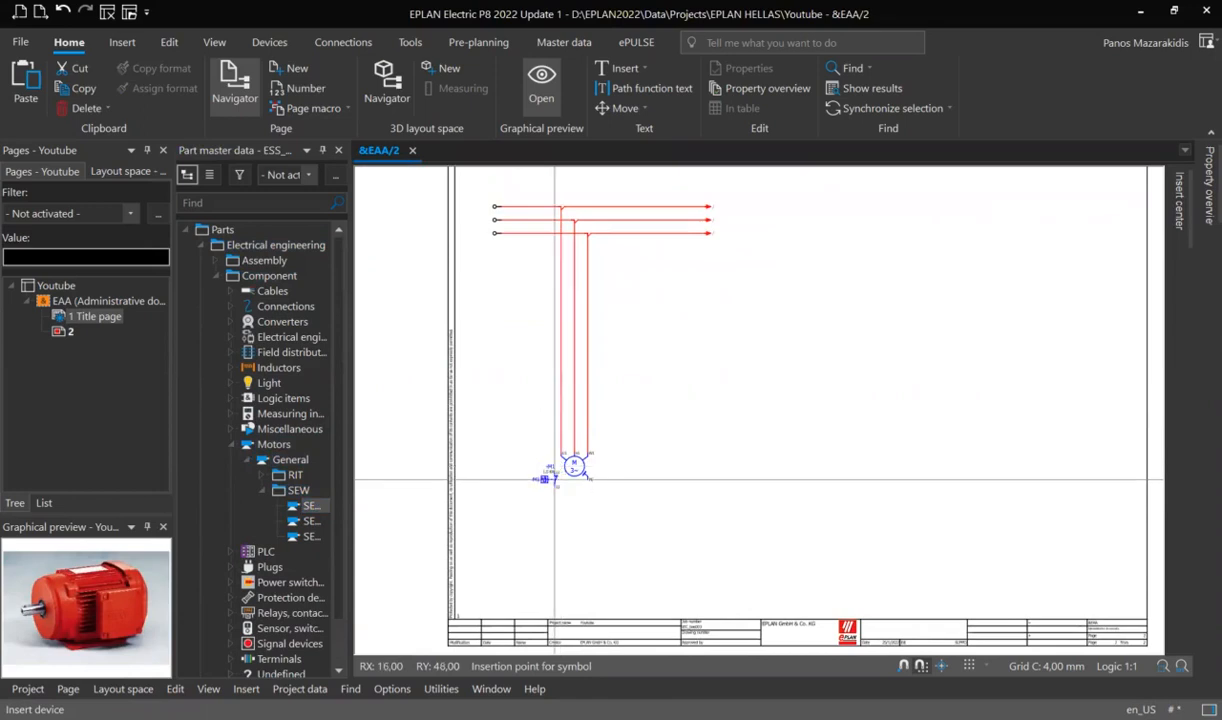
Insert the motor overload switch SIE.3RV2011-1EA25 from the protection devices into the three conductors above the motor
{"action": "left_click", "coordinate": [230, 446]}
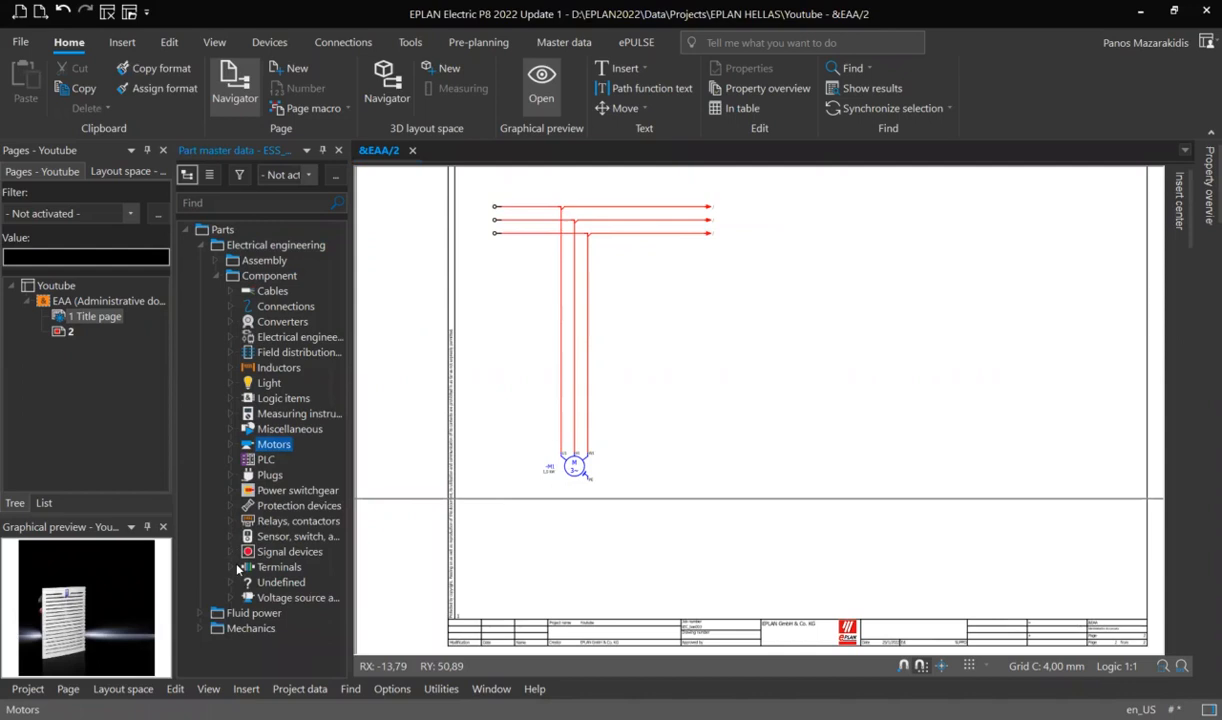
{"action": "left_click", "coordinate": [232, 505]}
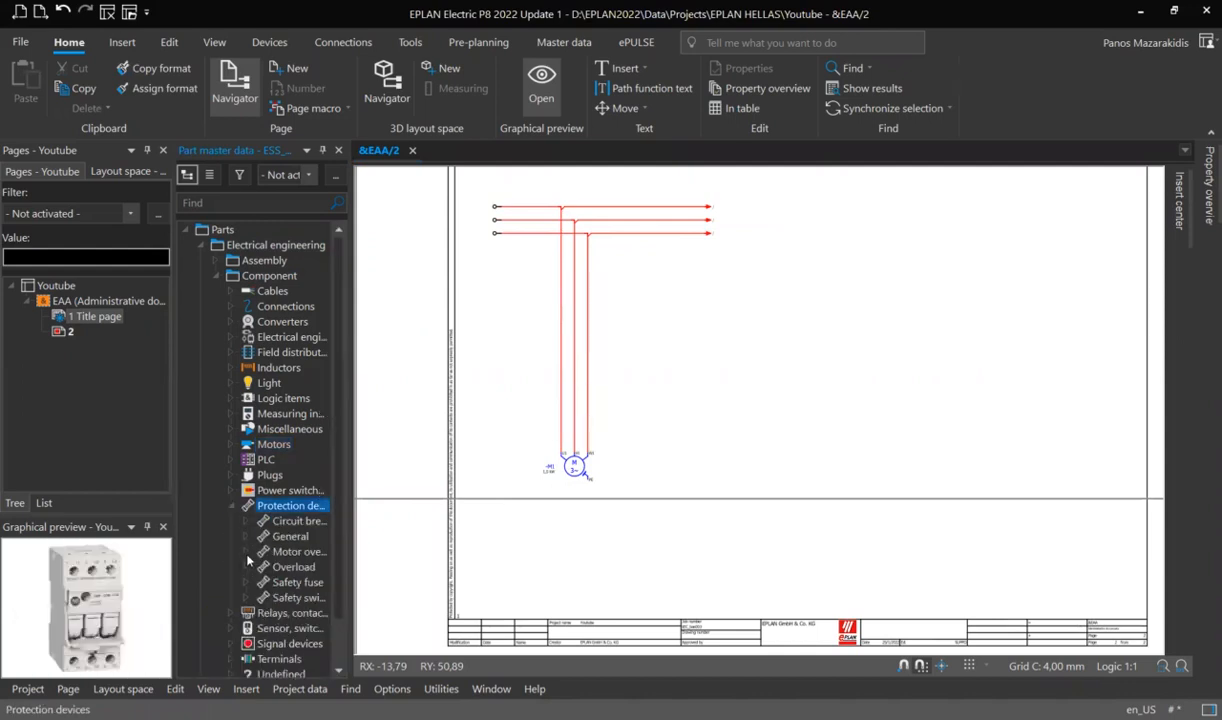
{"action": "left_click", "coordinate": [248, 553]}
{"action": "left_click", "coordinate": [263, 582]}
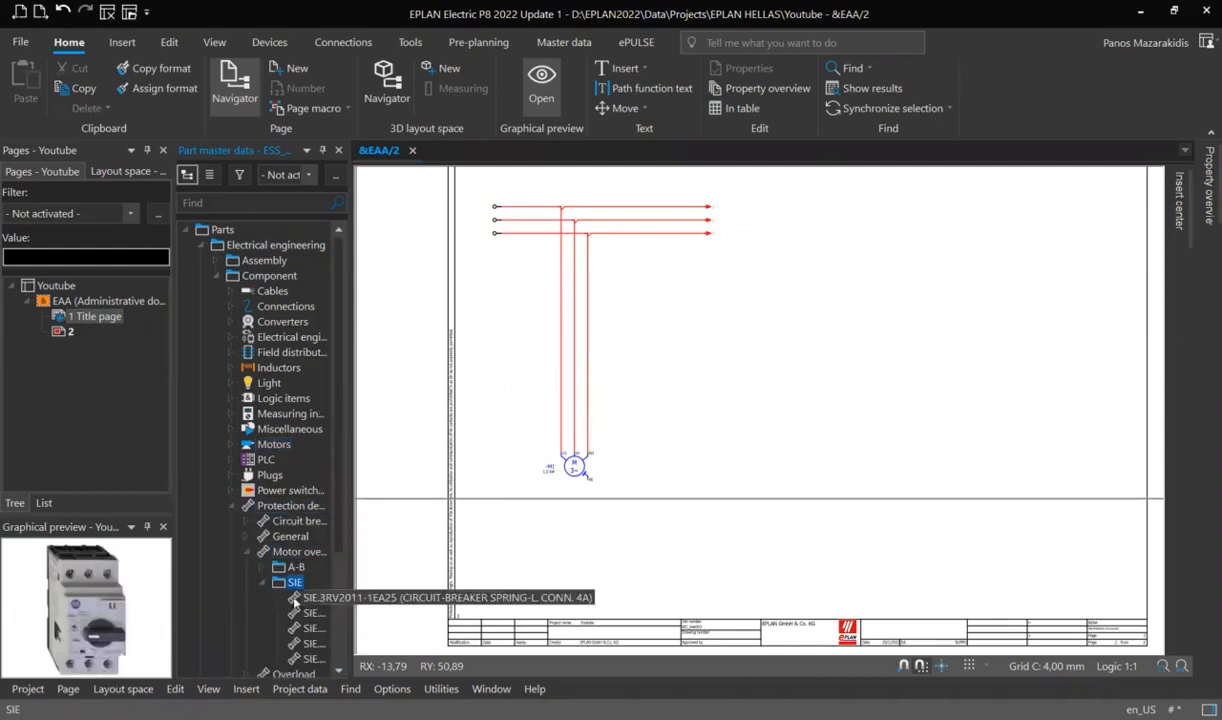
{"action": "double_click", "coordinate": [310, 598]}
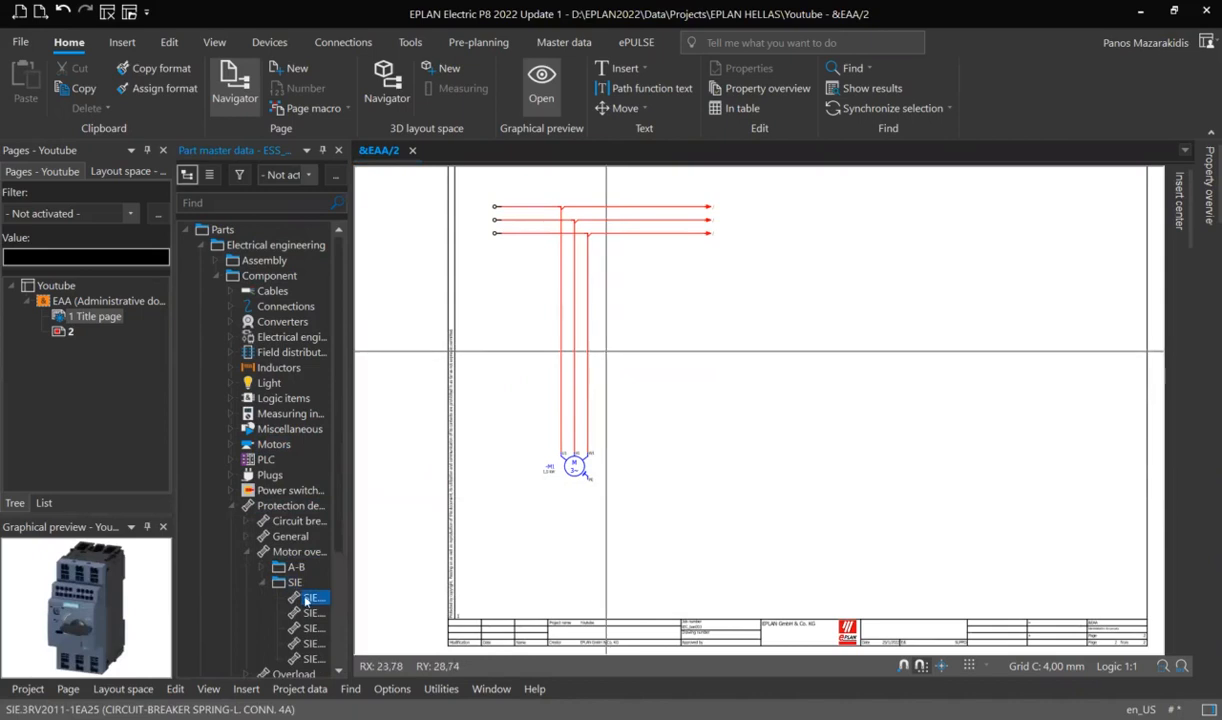
{"action": "scroll", "coordinate": [575, 357], "scroll_direction": "up", "scroll_amount": 2}
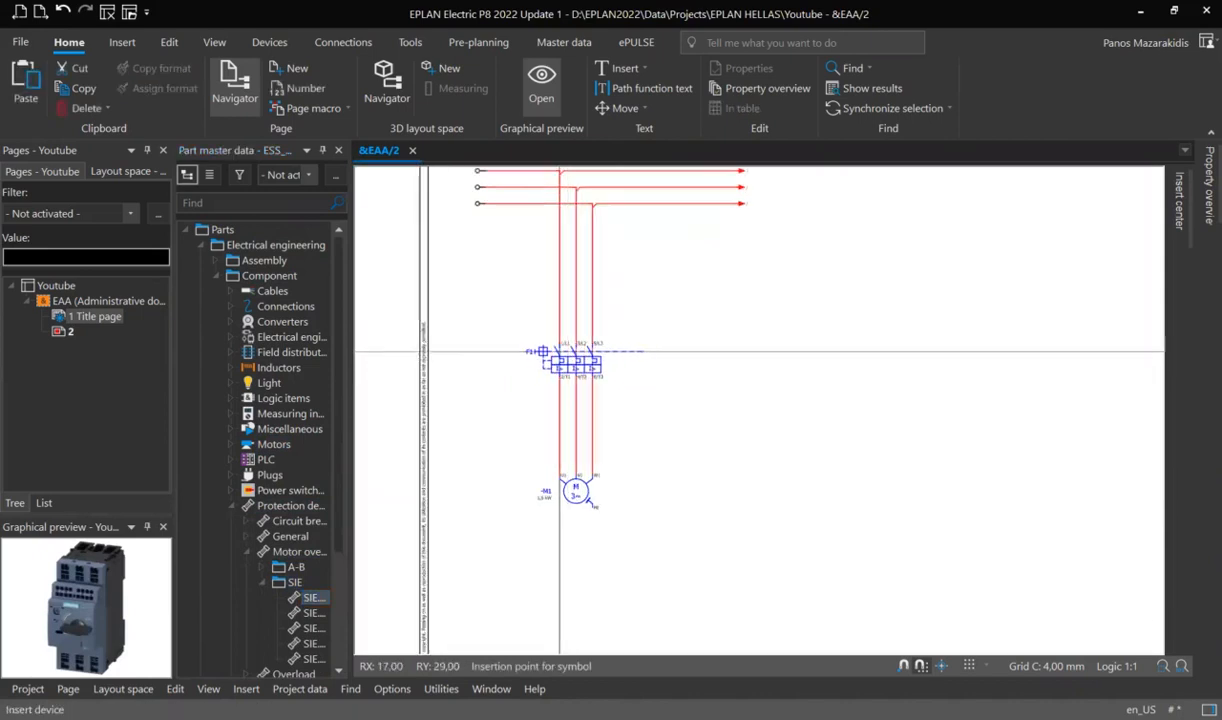
{"action": "left_click", "coordinate": [559, 351]}
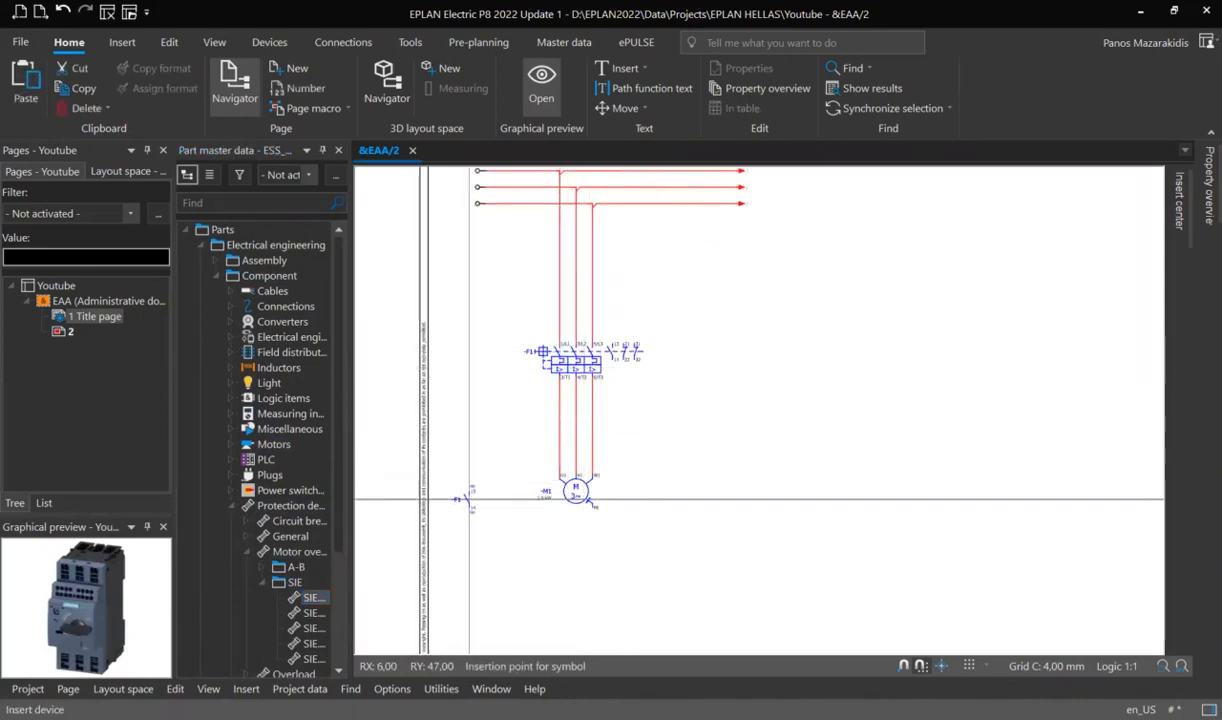
Insert the SIE safety fuse into the three conductors above the motor overload switch and close the part master data navigator
{"action": "left_click", "coordinate": [248, 551]}
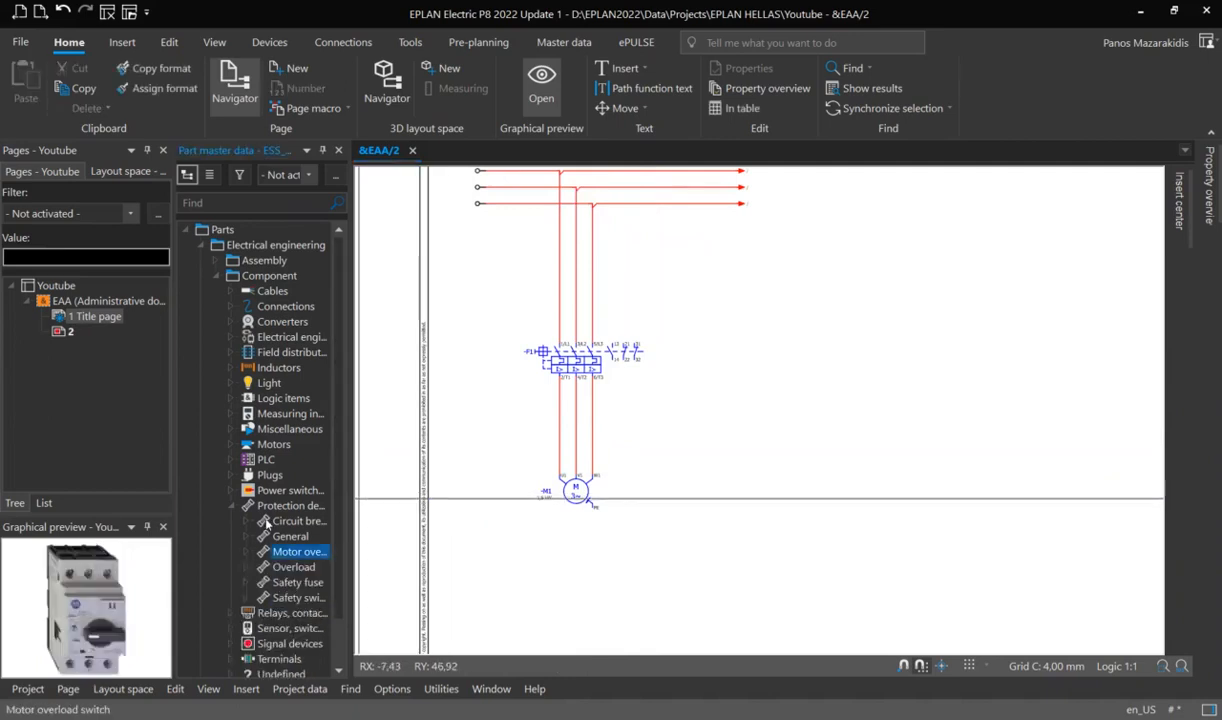
{"action": "scroll", "coordinate": [267, 543], "scroll_direction": "down", "scroll_amount": 1}
{"action": "double_click", "coordinate": [252, 533]}
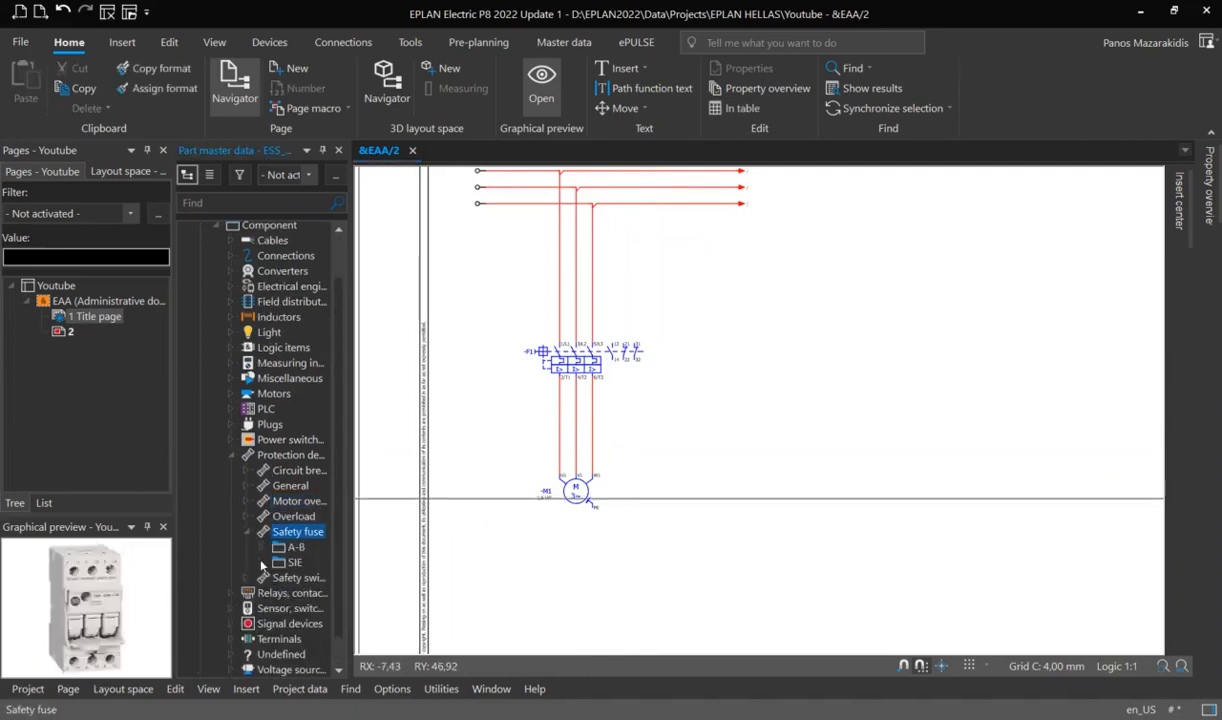
{"action": "double_click", "coordinate": [292, 562]}
{"action": "left_click_drag", "start_coordinate": [308, 580], "coordinate": [546, 349]}
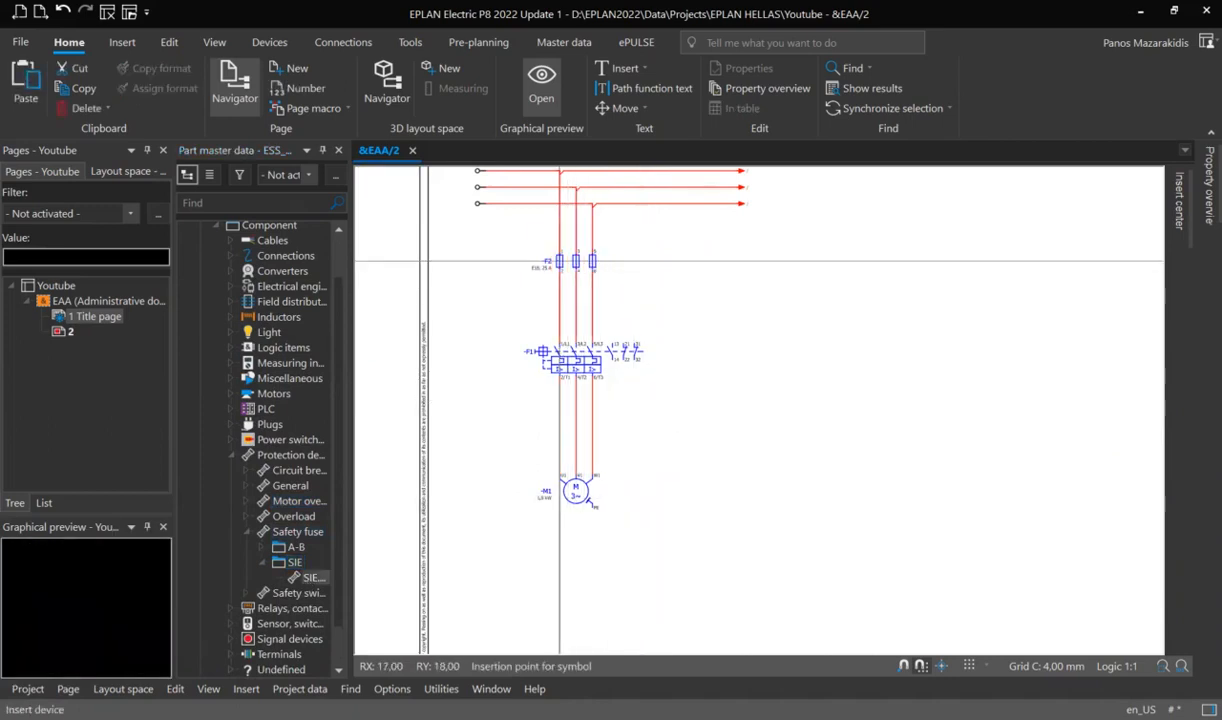
{"action": "scroll", "coordinate": [558, 261], "scroll_direction": "up", "scroll_amount": 3}
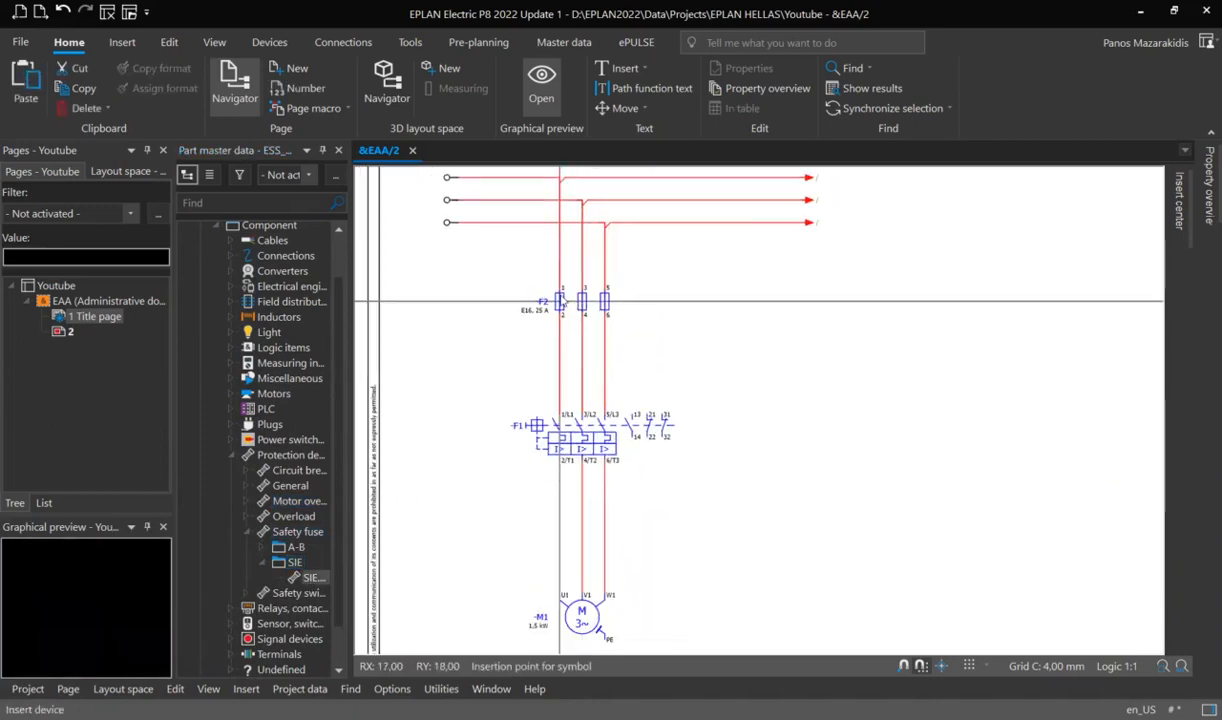
{"action": "scroll", "coordinate": [559, 290], "scroll_direction": "down", "scroll_amount": 3}
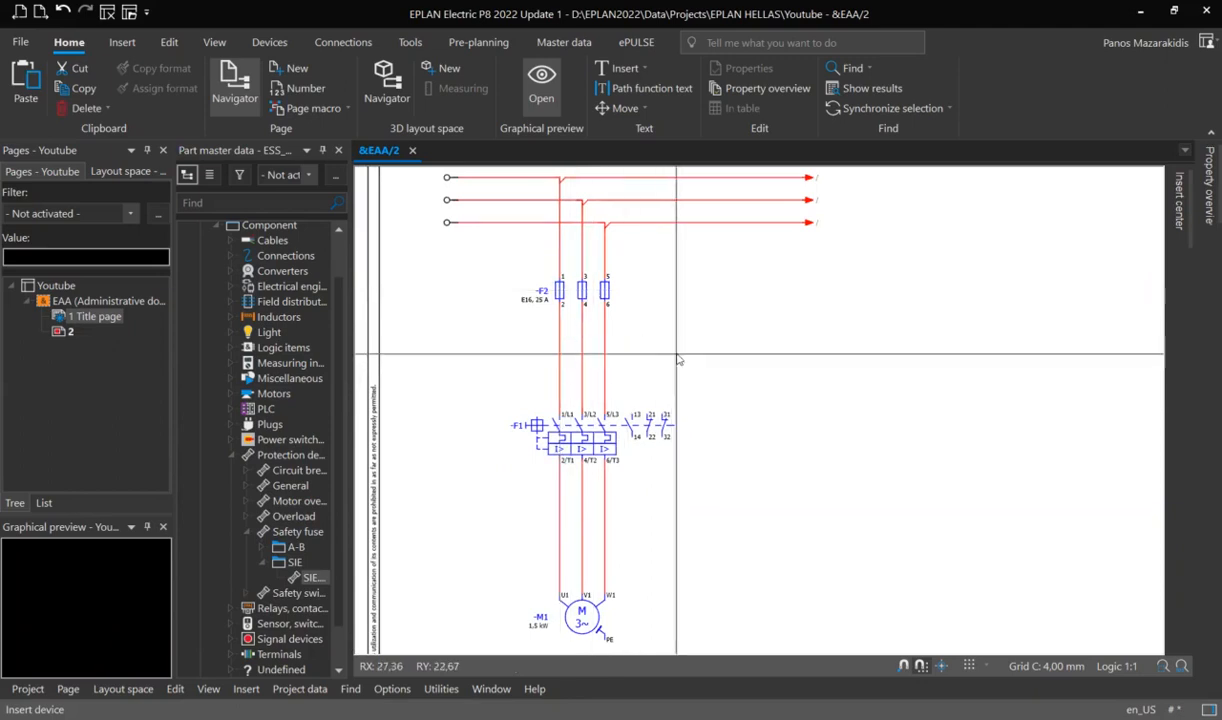
{"action": "middle_click_drag", "start_coordinate": [665, 390], "coordinate": [616, 387]}
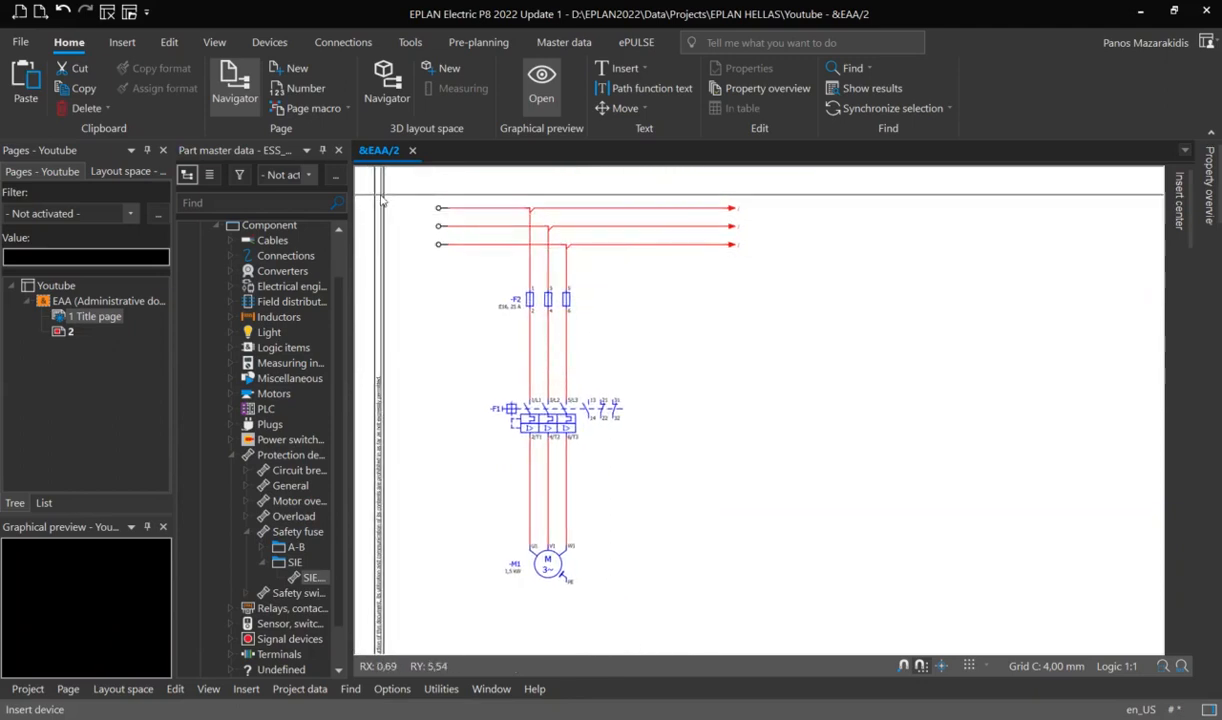
{"action": "left_click", "coordinate": [338, 150]}
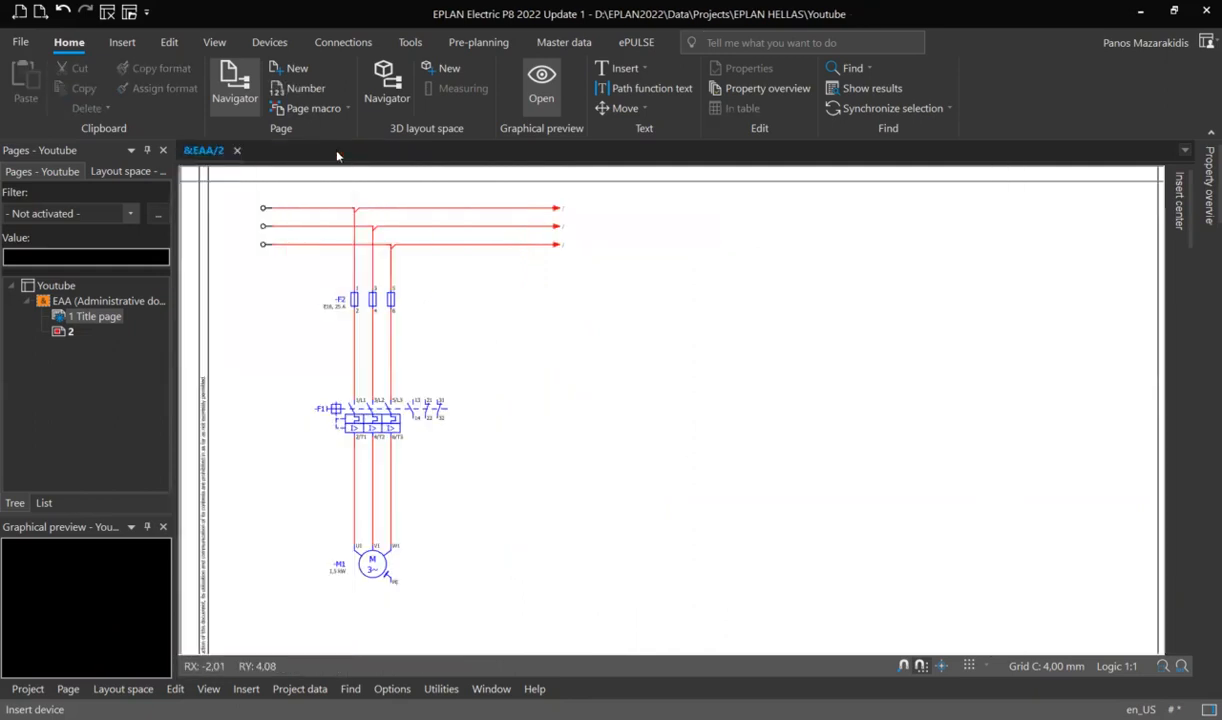
Create new page 3 after page 2 with the page type Panel layout
{"action": "left_click", "coordinate": [74, 332]}
{"action": "right_click", "coordinate": [70, 335]}
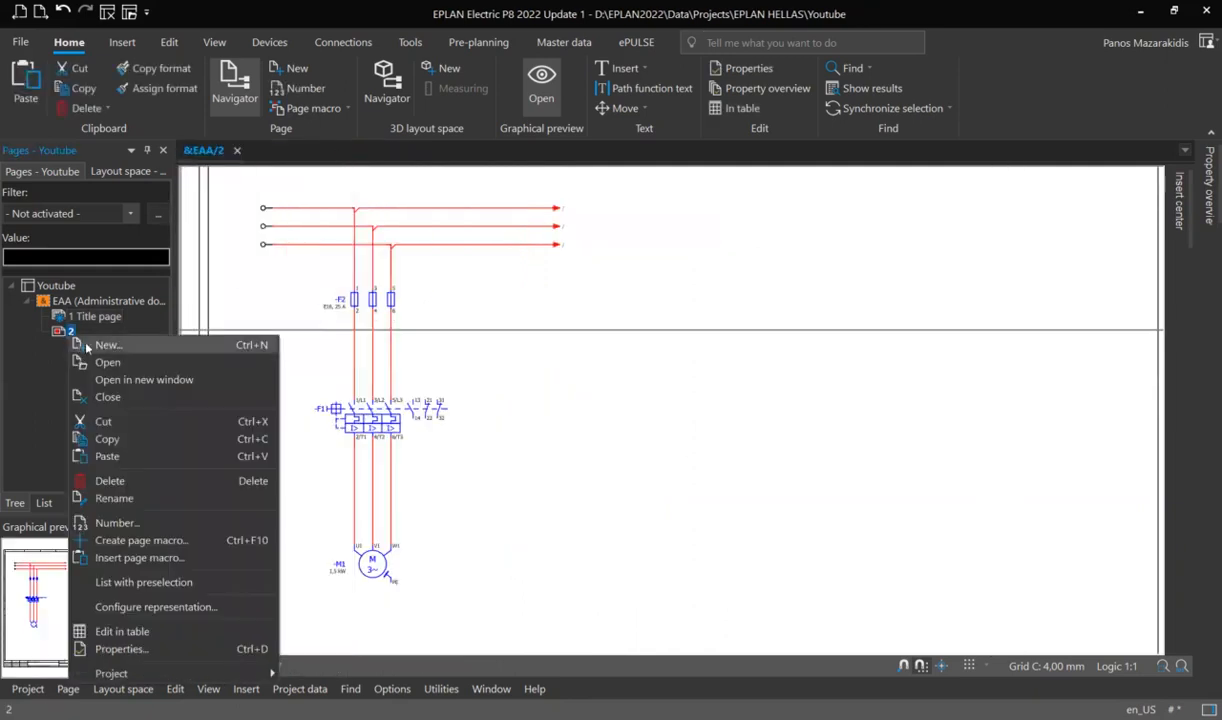
{"action": "left_click", "coordinate": [159, 347]}
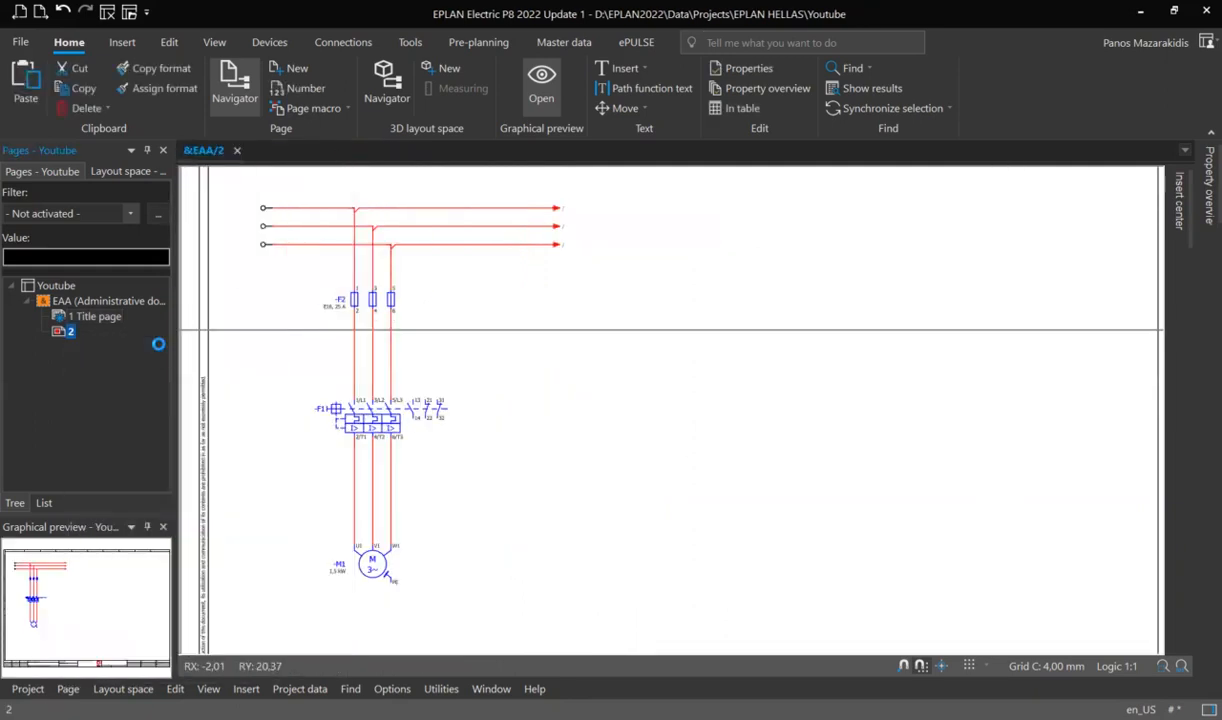
{"action": "left_click", "coordinate": [652, 210]}
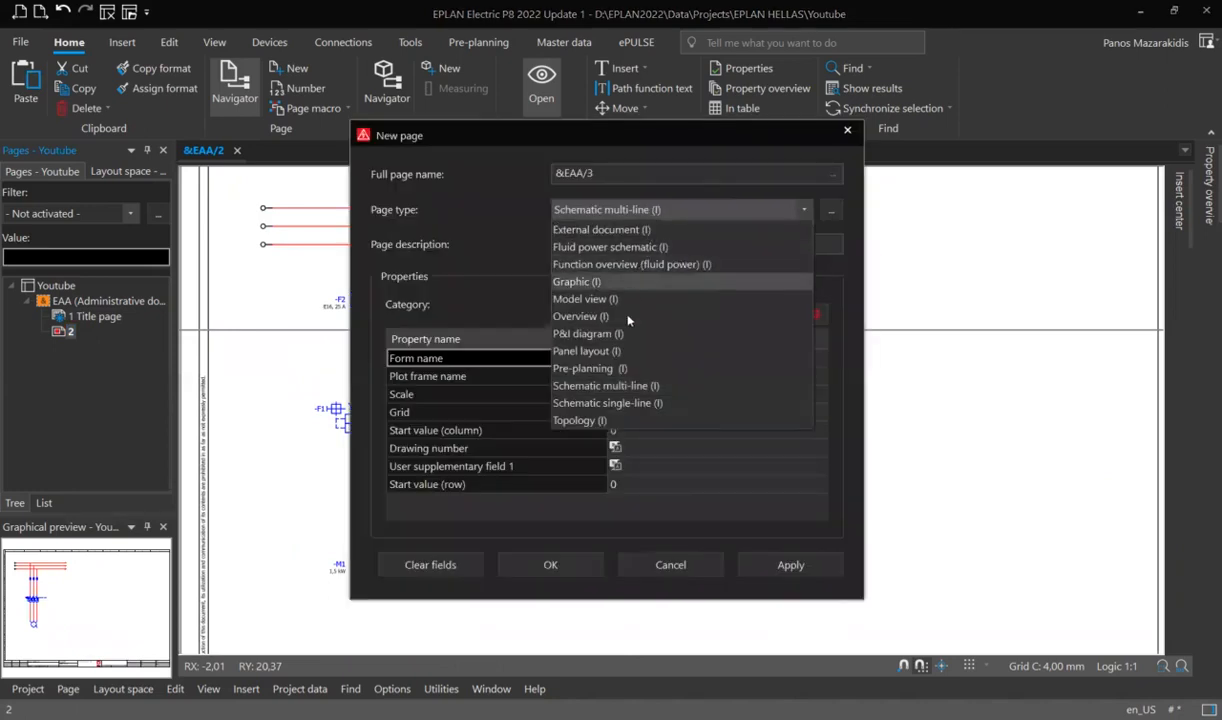
{"action": "left_click", "coordinate": [622, 351]}
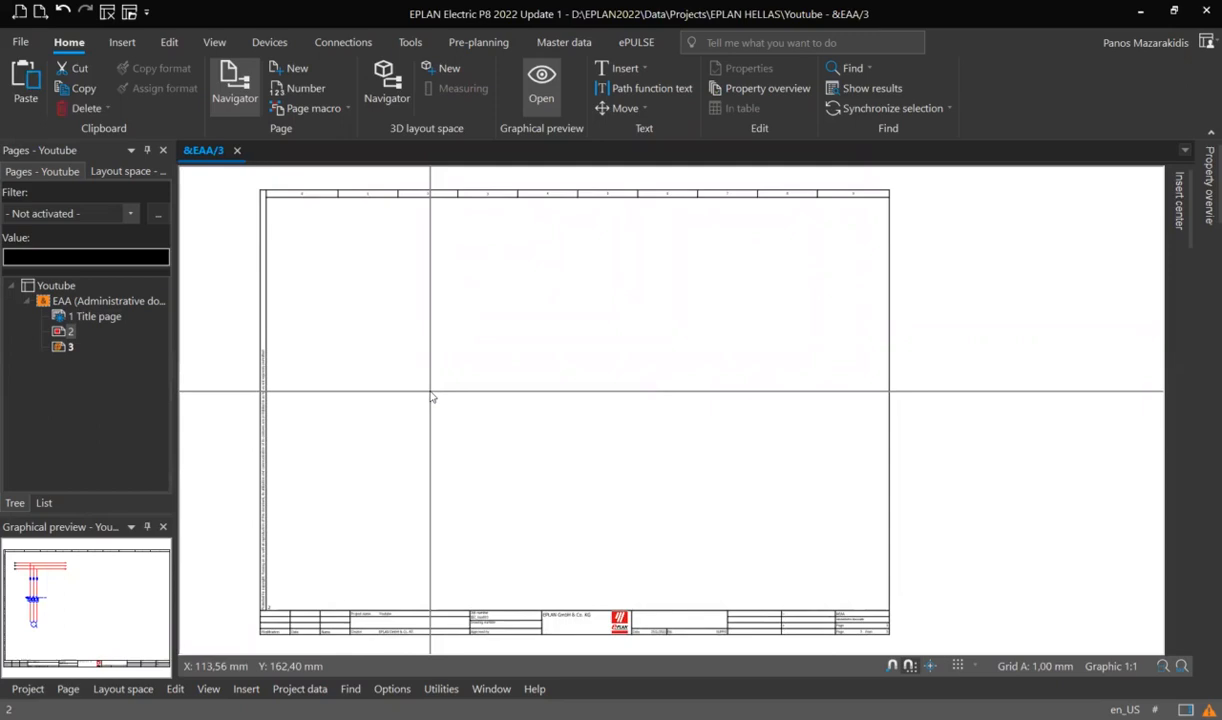
Draw a 2D mounting panel about 106 mm wide and 212 mm high on page 3
{"action": "left_click", "coordinate": [122, 42]}
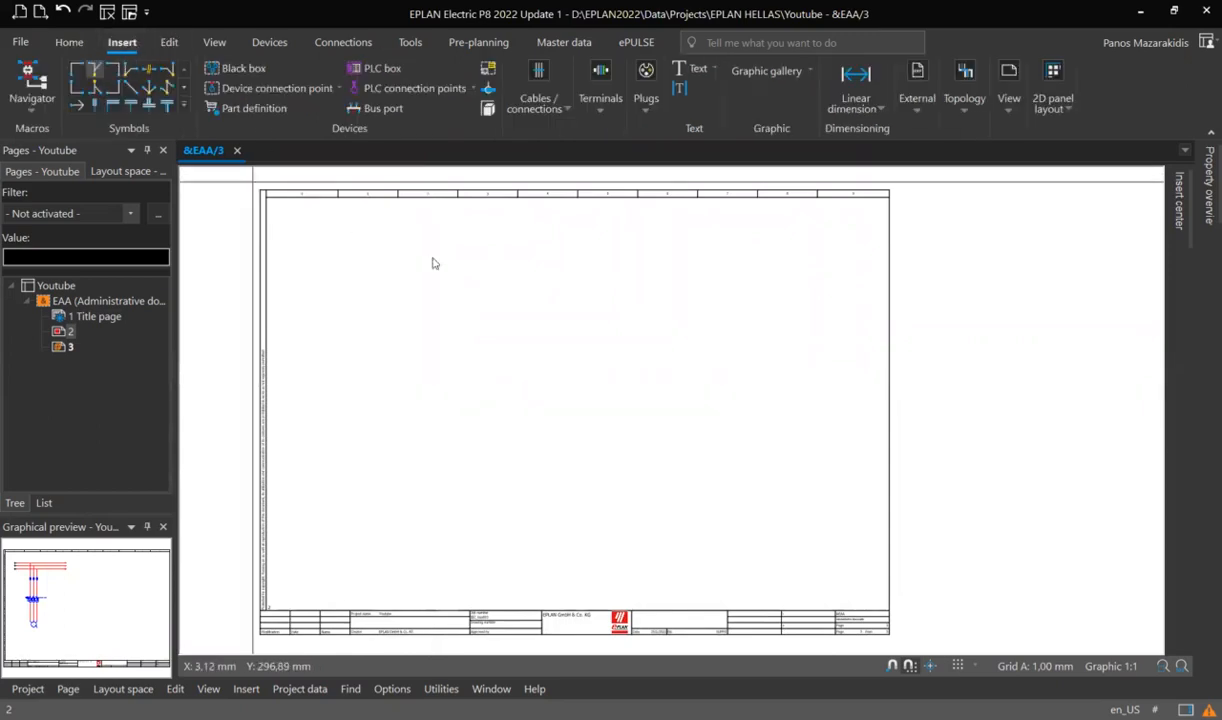
{"action": "left_click", "coordinate": [1053, 112]}
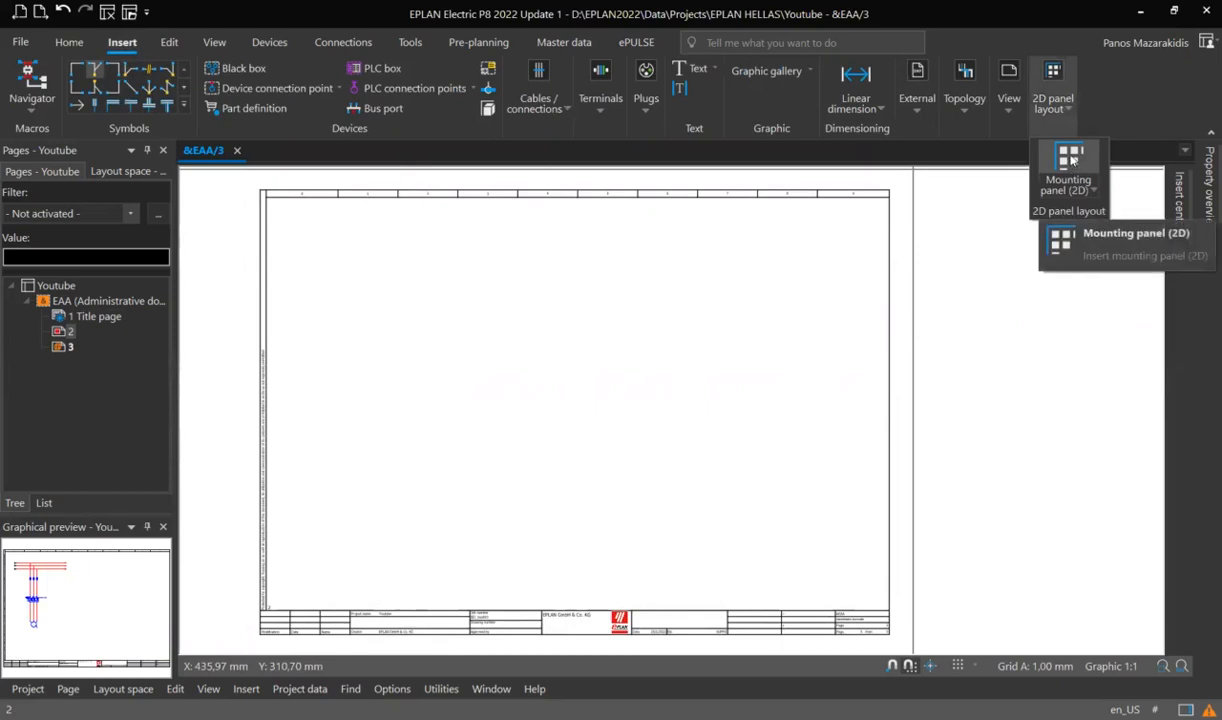
{"action": "left_click", "coordinate": [1069, 160]}
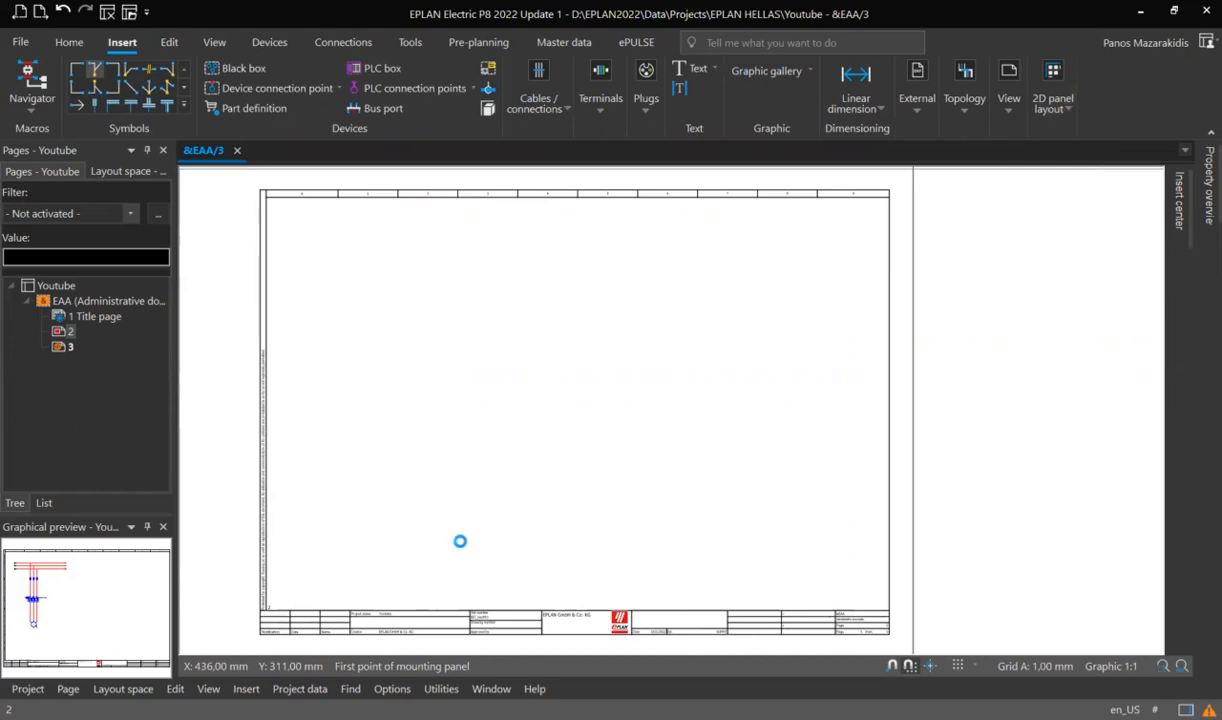
{"action": "left_click", "coordinate": [390, 205]}
{"action": "left_click", "coordinate": [403, 145]}
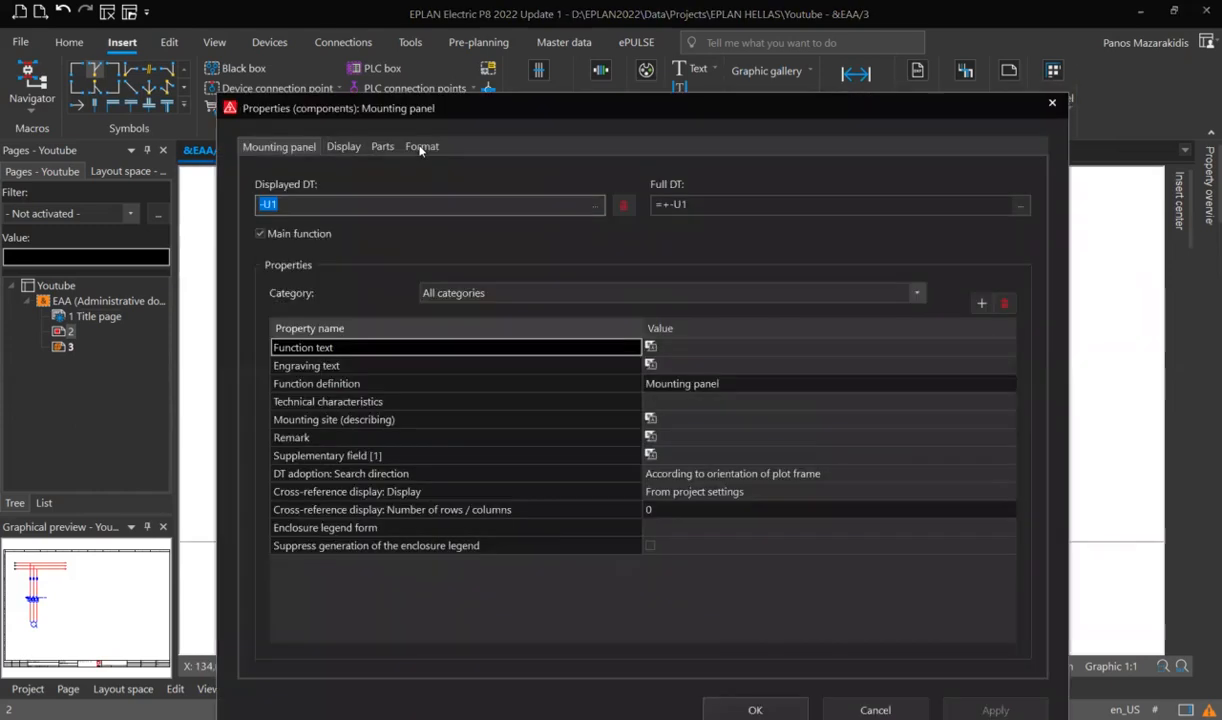
Set the mounting panel's width to 1000 mm and its height to 2000 mm in its format properties
{"action": "left_click", "coordinate": [421, 147]}
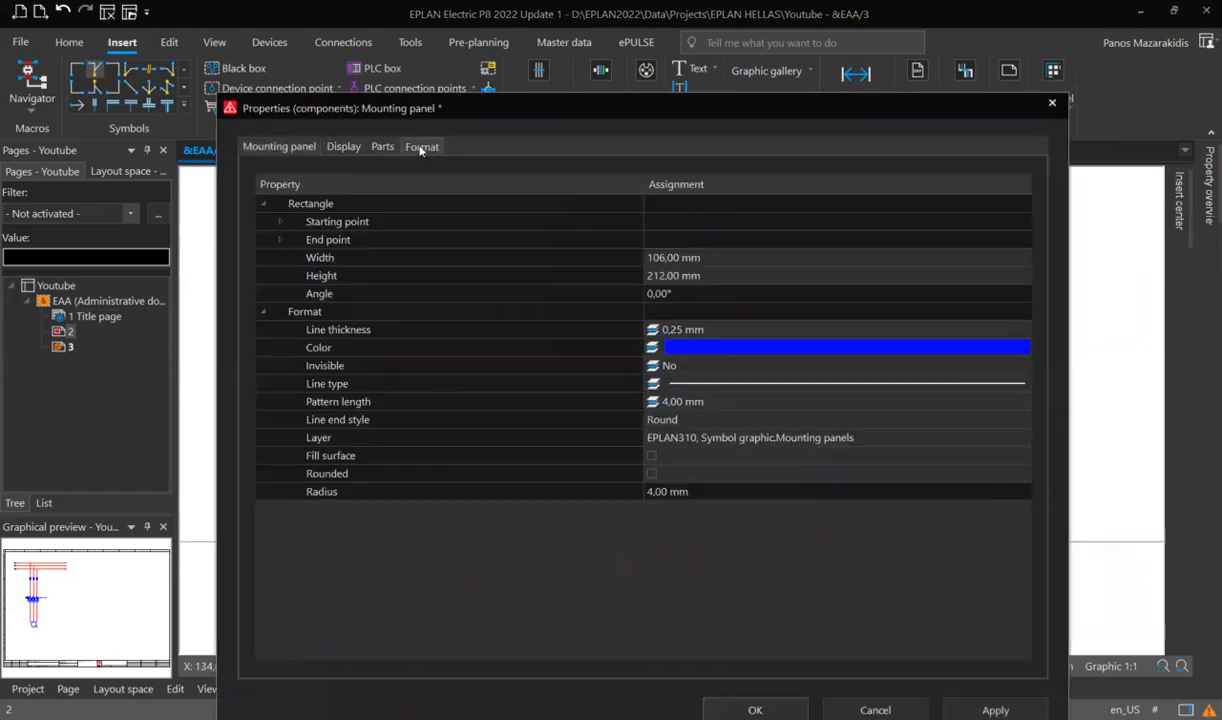
{"action": "left_click", "coordinate": [659, 260]}
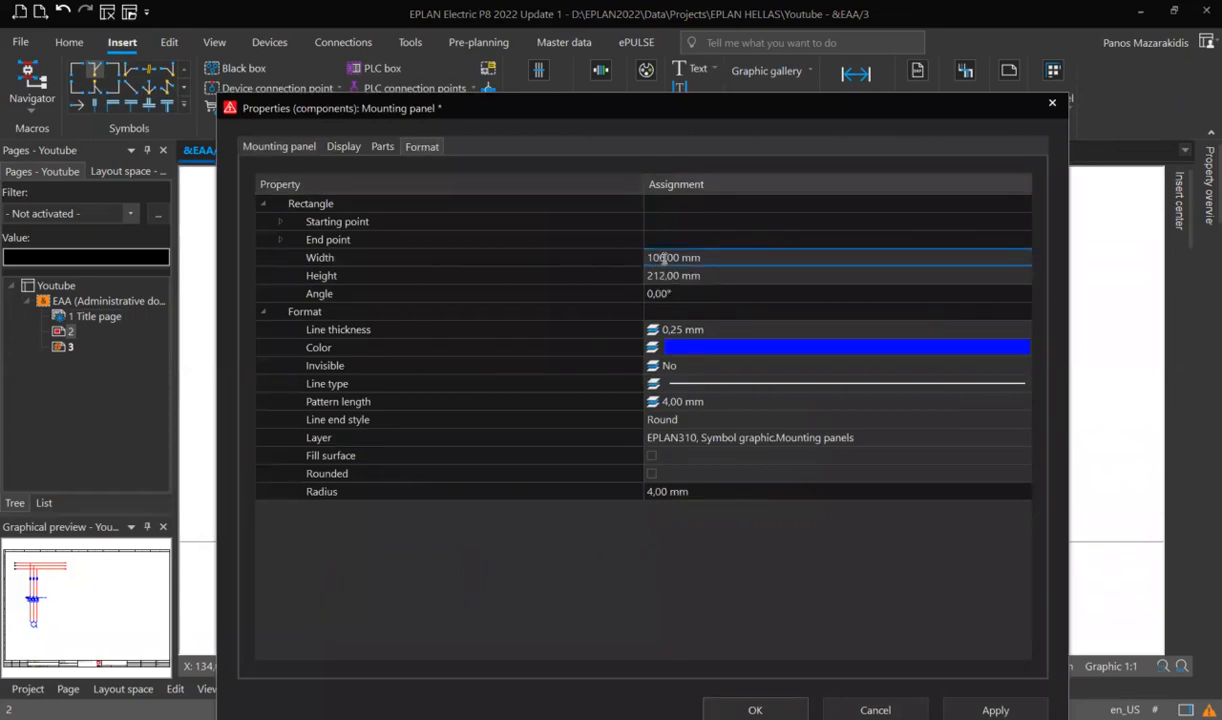
{"action": "type", "text": "00"}
{"action": "left_click_drag", "start_coordinate": [665, 277], "coordinate": [652, 278]}
{"action": "type", "text": "000"}
{"action": "left_click", "coordinate": [756, 711]}
{"action": "scroll", "coordinate": [636, 486], "scroll_direction": "down", "scroll_amount": 4}
{"action": "scroll", "coordinate": [535, 343], "scroll_direction": "down", "scroll_amount": 2}
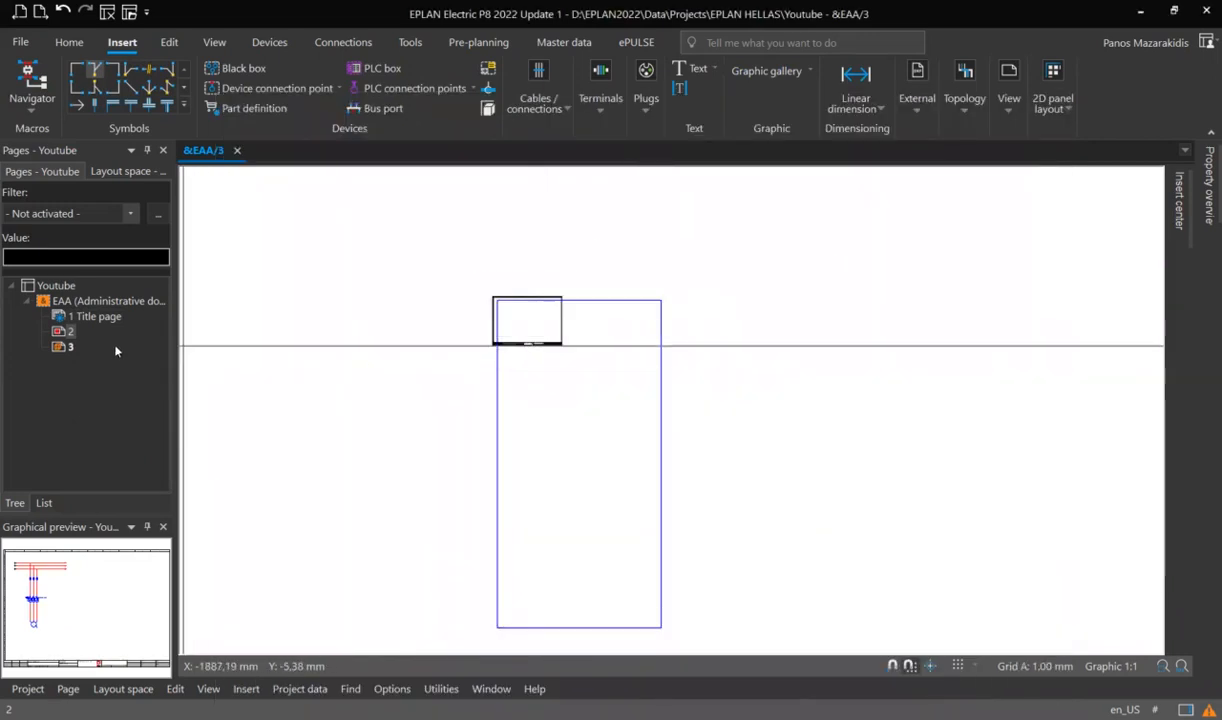
Change the scale of page 3 to 1:10 in its page properties so the mounting panel fits the sheet
{"action": "right_click", "coordinate": [66, 333]}
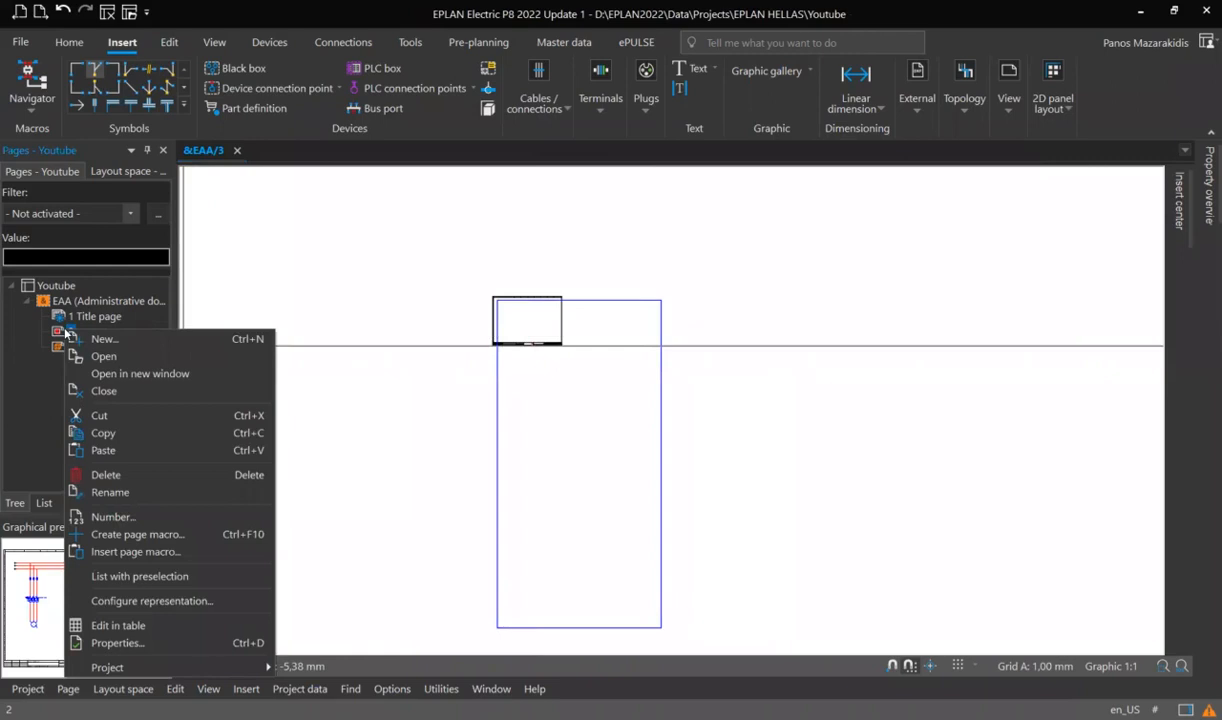
{"action": "right_click", "coordinate": [64, 346]}
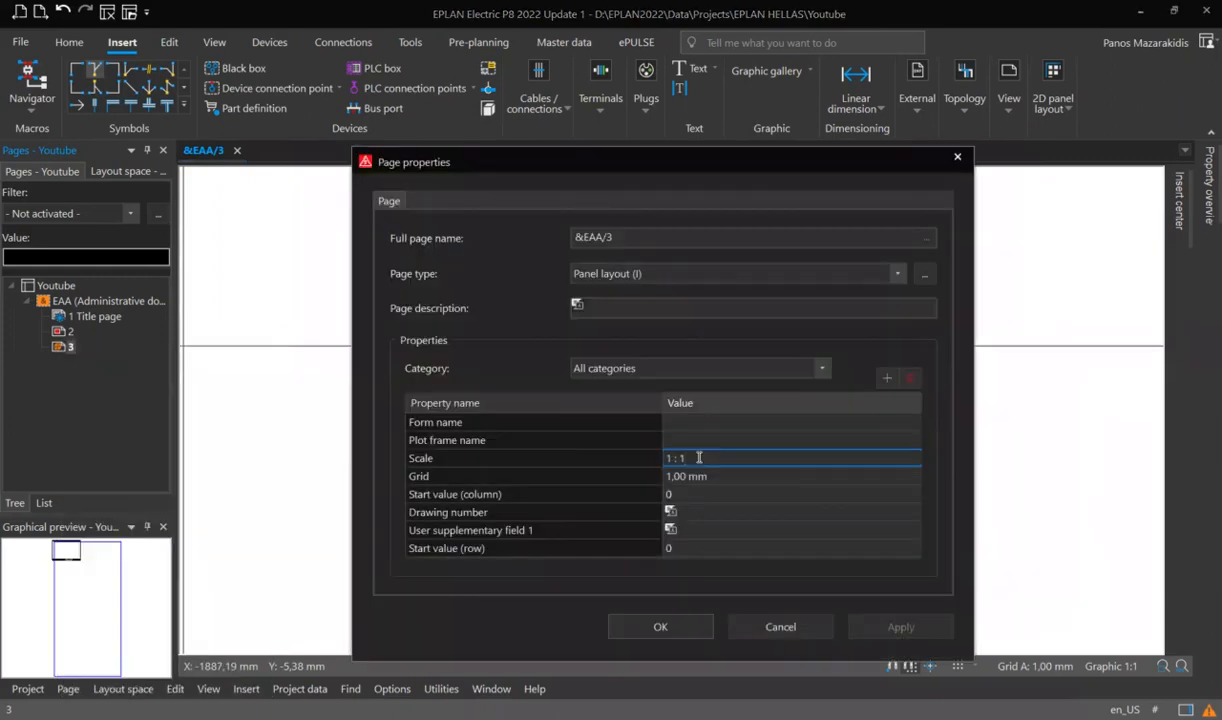
{"action": "type", "text": "0"}
{"action": "left_click", "coordinate": [661, 627]}
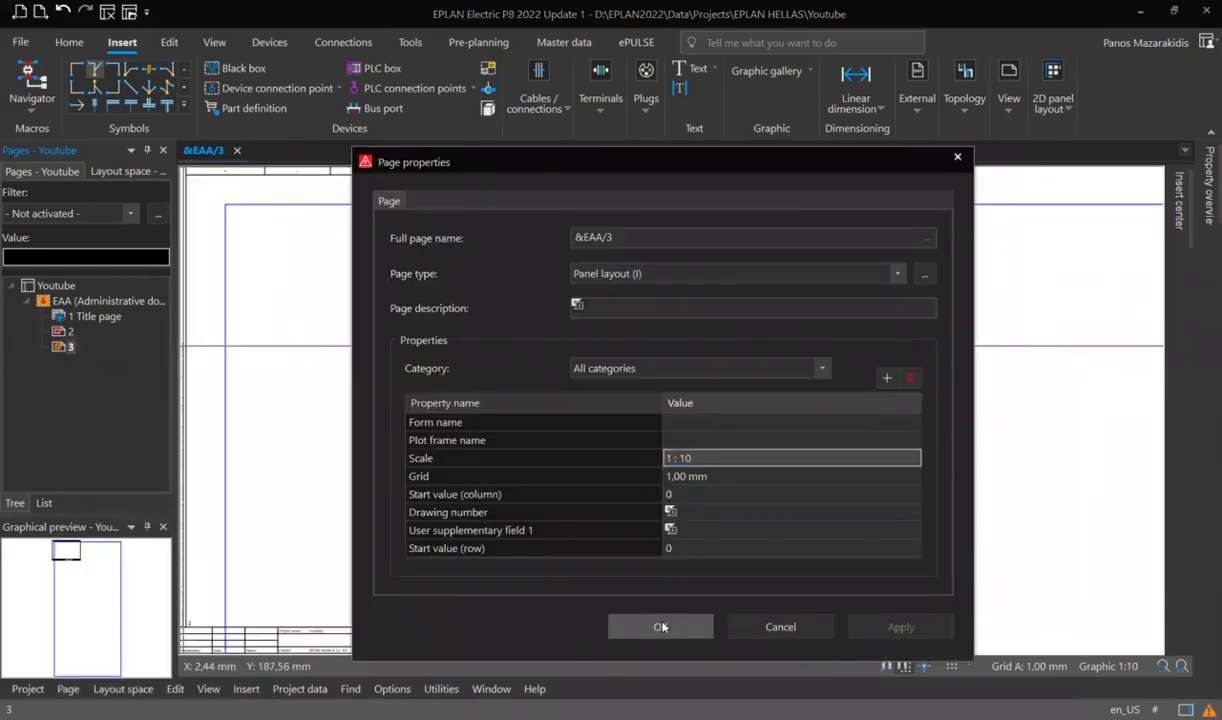
{"action": "scroll", "coordinate": [600, 520], "scroll_direction": "down", "scroll_amount": 3}
{"action": "left_click_drag", "start_coordinate": [670, 556], "coordinate": [711, 384]}
{"action": "scroll", "coordinate": [700, 420], "scroll_direction": "up", "scroll_amount": 8}
{"action": "middle_click_drag", "start_coordinate": [679, 387], "coordinate": [623, 413]}
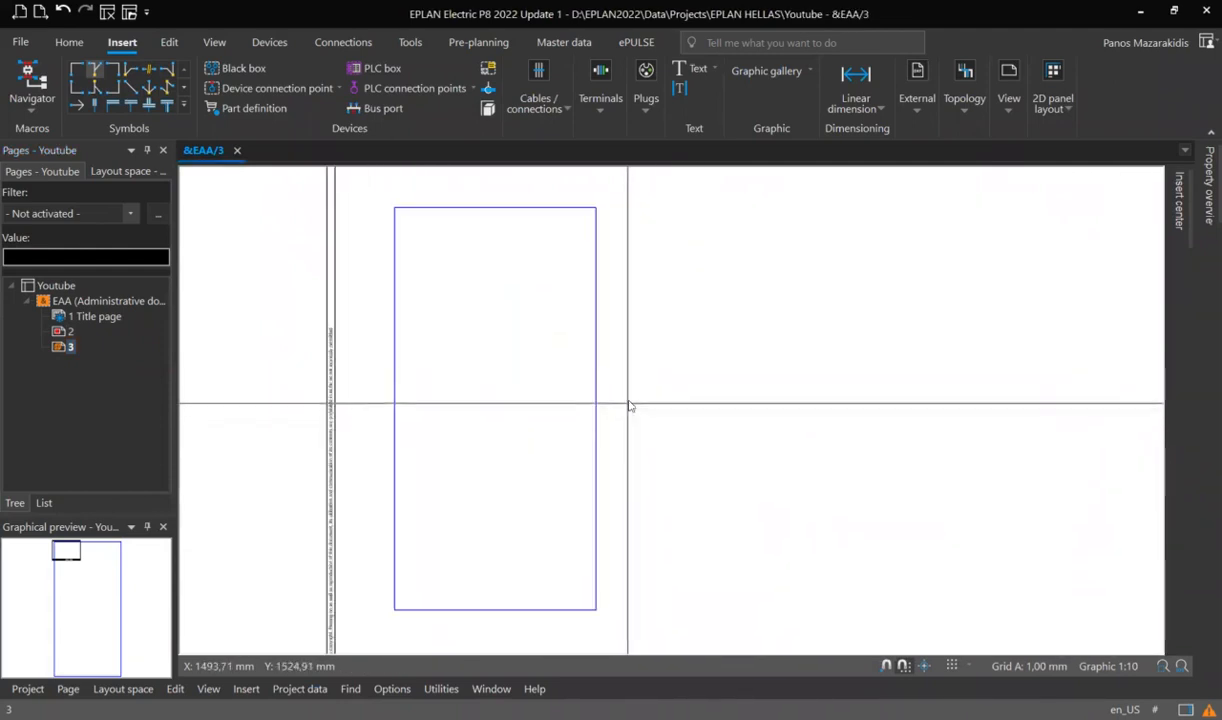
Open the Devices navigator and expand the project's devices without structure identifier
{"action": "left_click", "coordinate": [214, 42]}
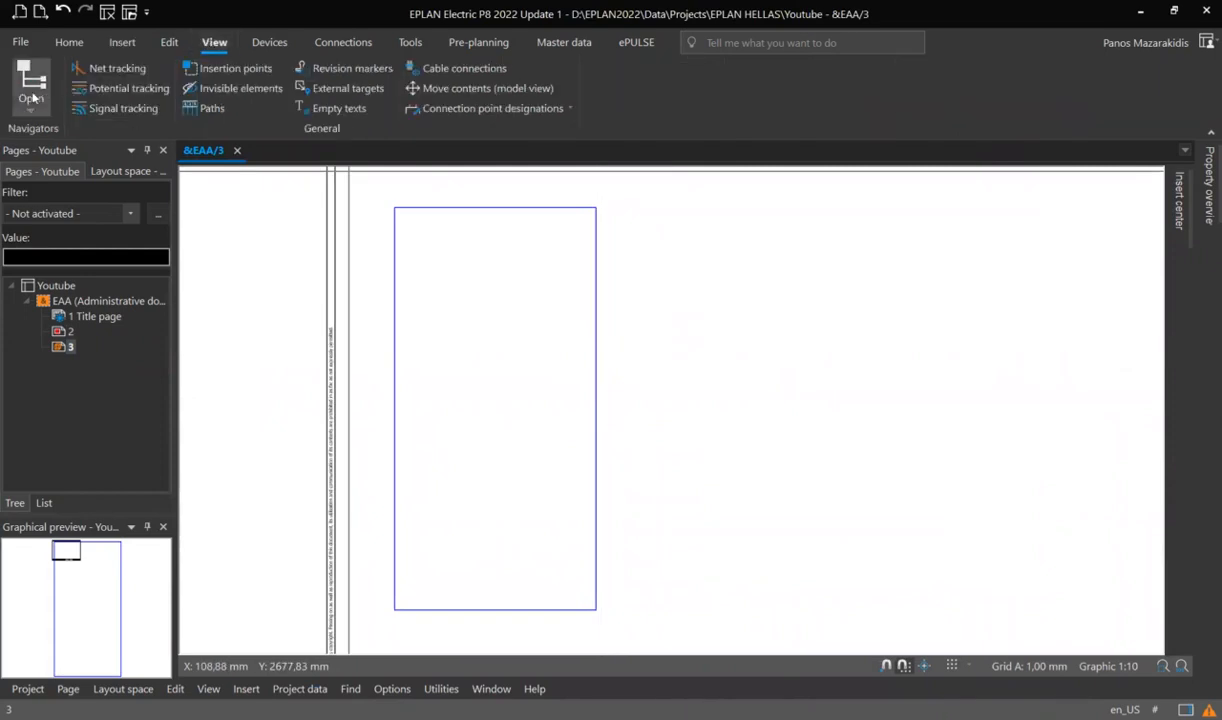
{"action": "left_click", "coordinate": [31, 92]}
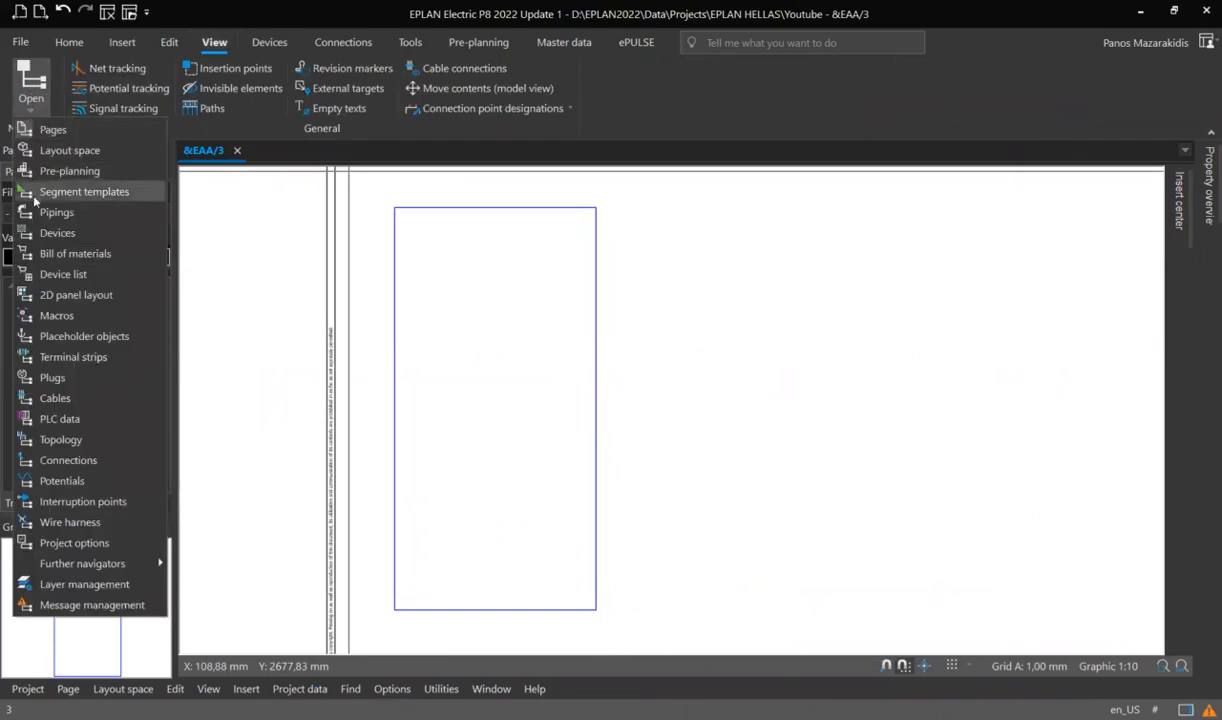
{"action": "left_click", "coordinate": [110, 233]}
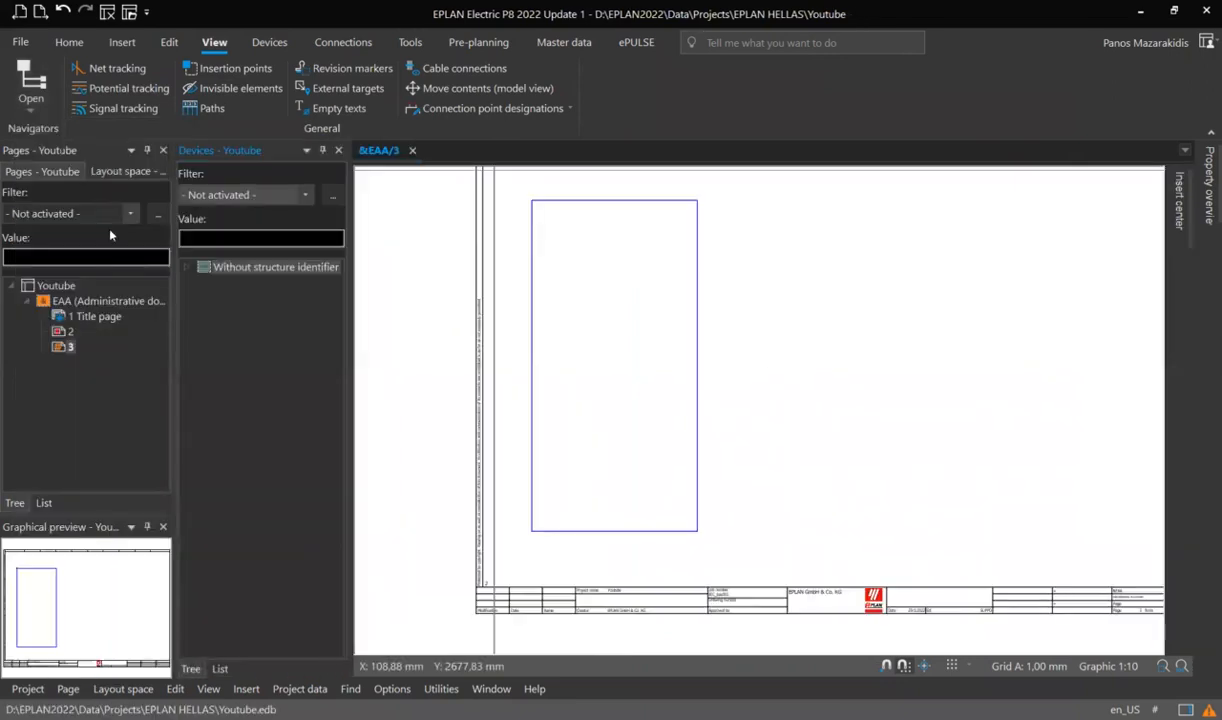
{"action": "left_click", "coordinate": [186, 268]}
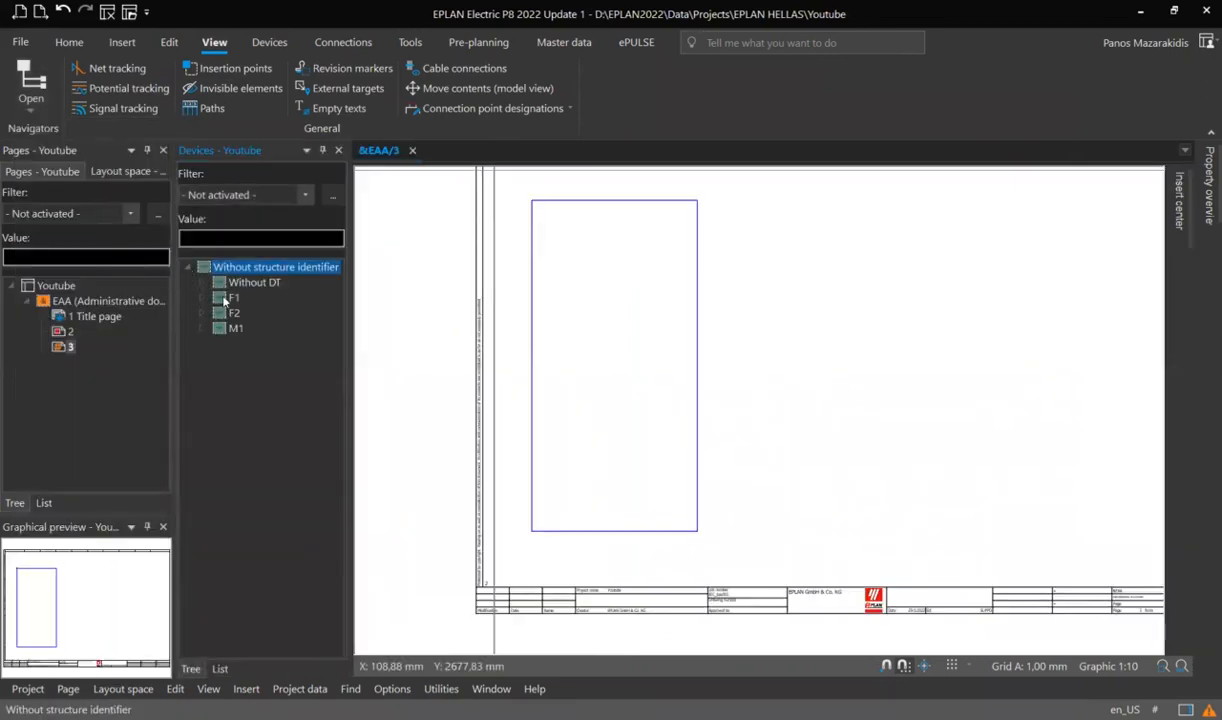
Place the motor overload switch F1 from the device list near the mounting panel's upper-left corner on page 3
{"action": "left_click", "coordinate": [227, 299]}
{"action": "left_click_drag", "start_coordinate": [232, 299], "coordinate": [581, 322]}
{"action": "scroll", "coordinate": [581, 355], "scroll_direction": "up", "scroll_amount": 5}
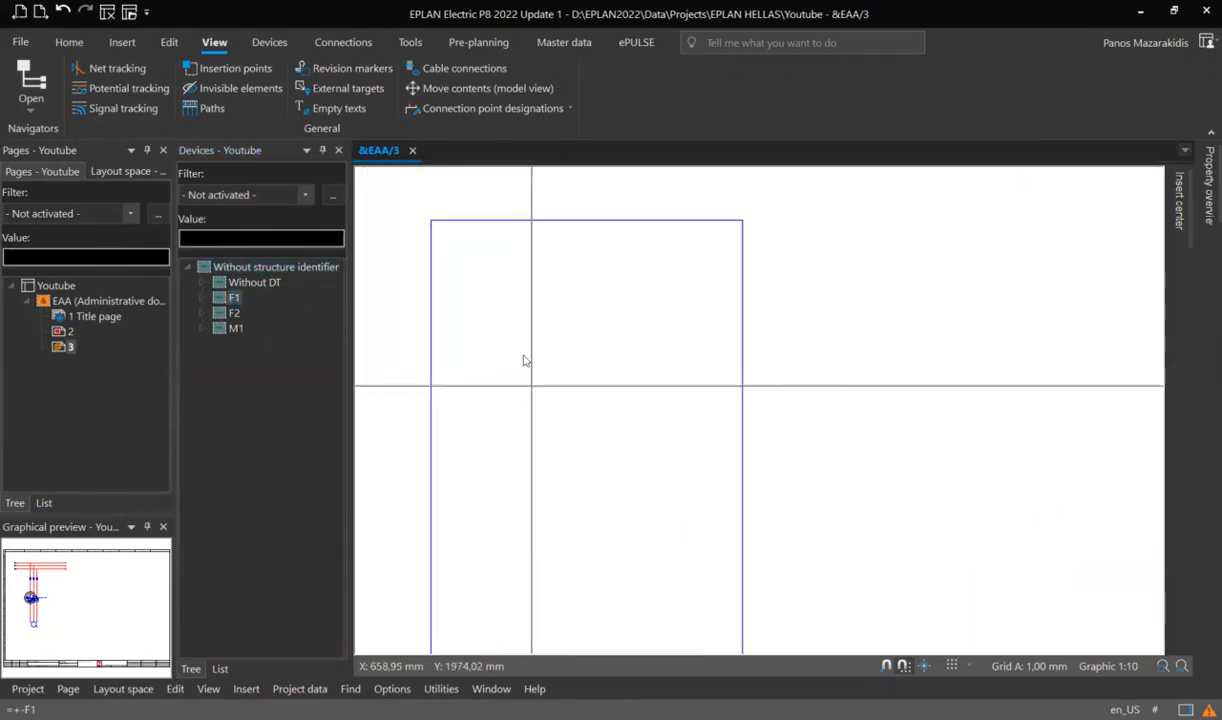
{"action": "left_click_drag", "start_coordinate": [240, 301], "coordinate": [524, 314]}
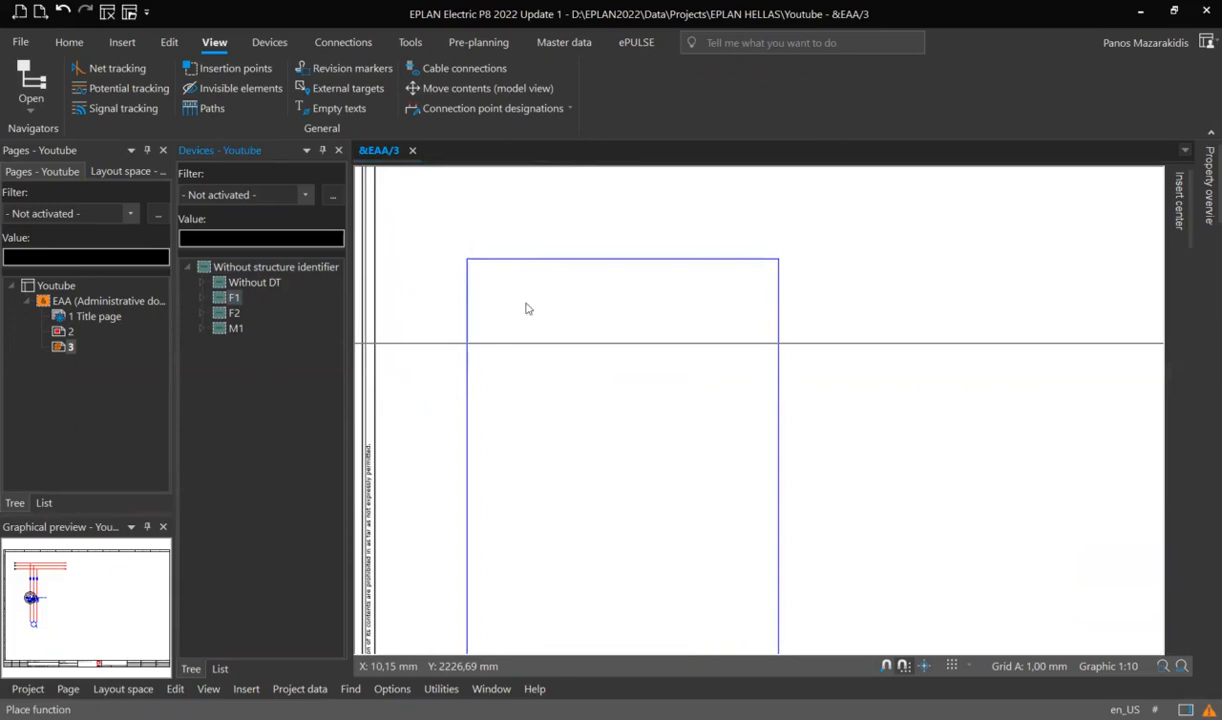
{"action": "left_click", "coordinate": [417, 316]}
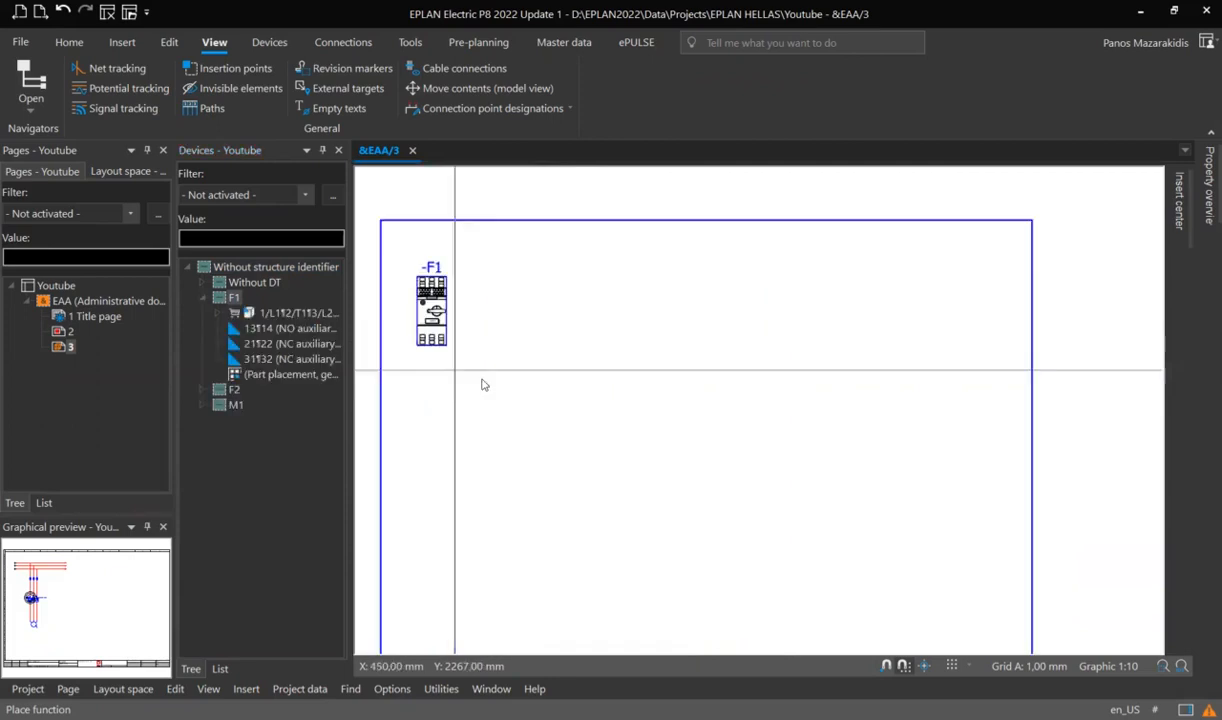
{"action": "left_click", "coordinate": [204, 298]}
{"action": "left_click_drag", "start_coordinate": [234, 313], "coordinate": [525, 355]}
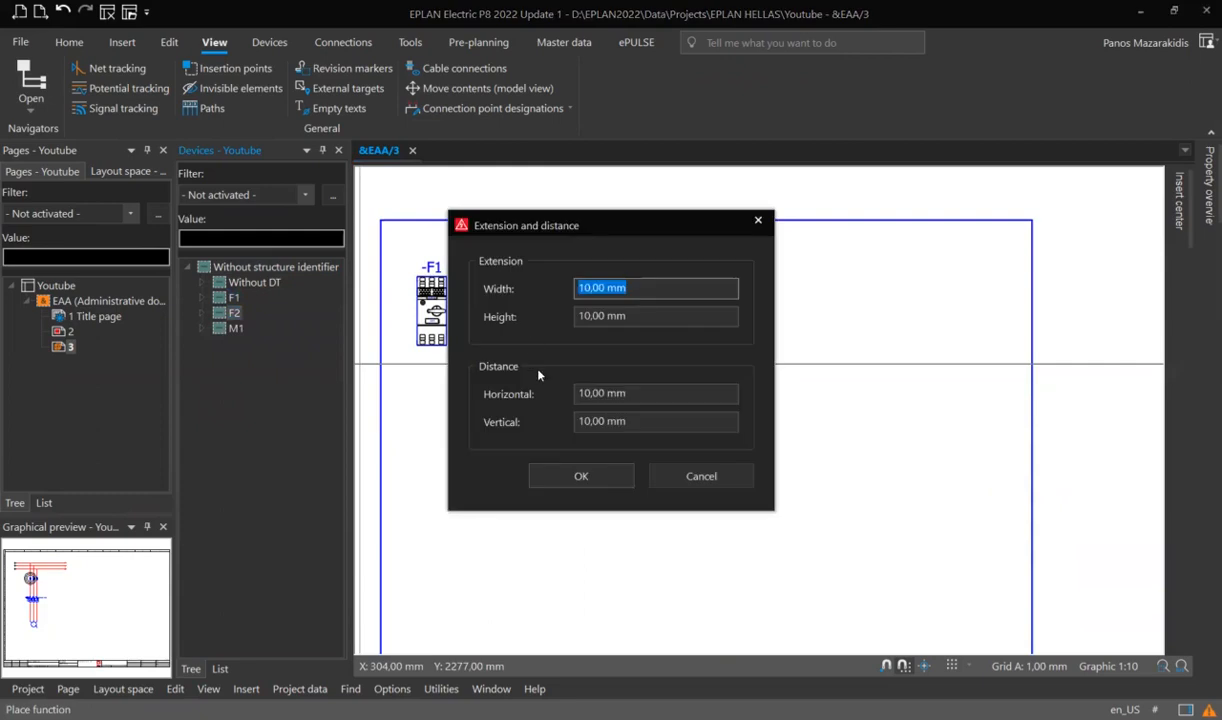
{"action": "left_click", "coordinate": [590, 288]}
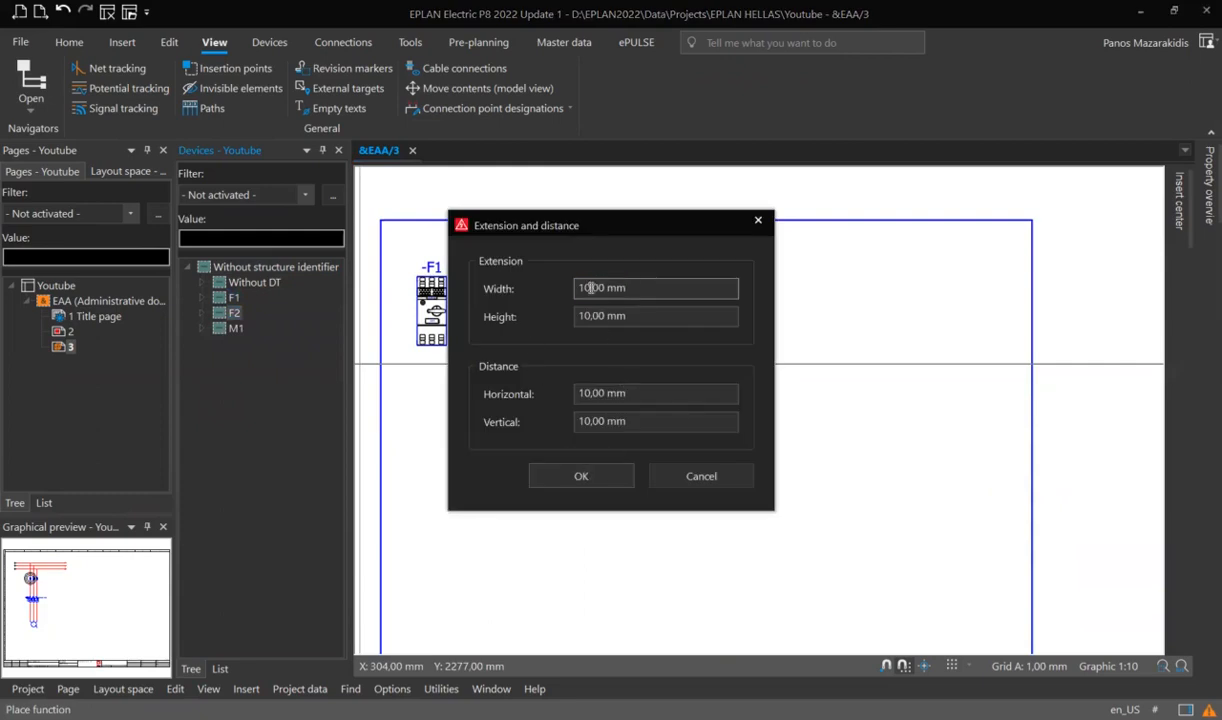
{"action": "left_click", "coordinate": [695, 478]}
{"action": "left_click_drag", "start_coordinate": [235, 328], "coordinate": [490, 303]}
{"action": "left_click", "coordinate": [490, 305]}
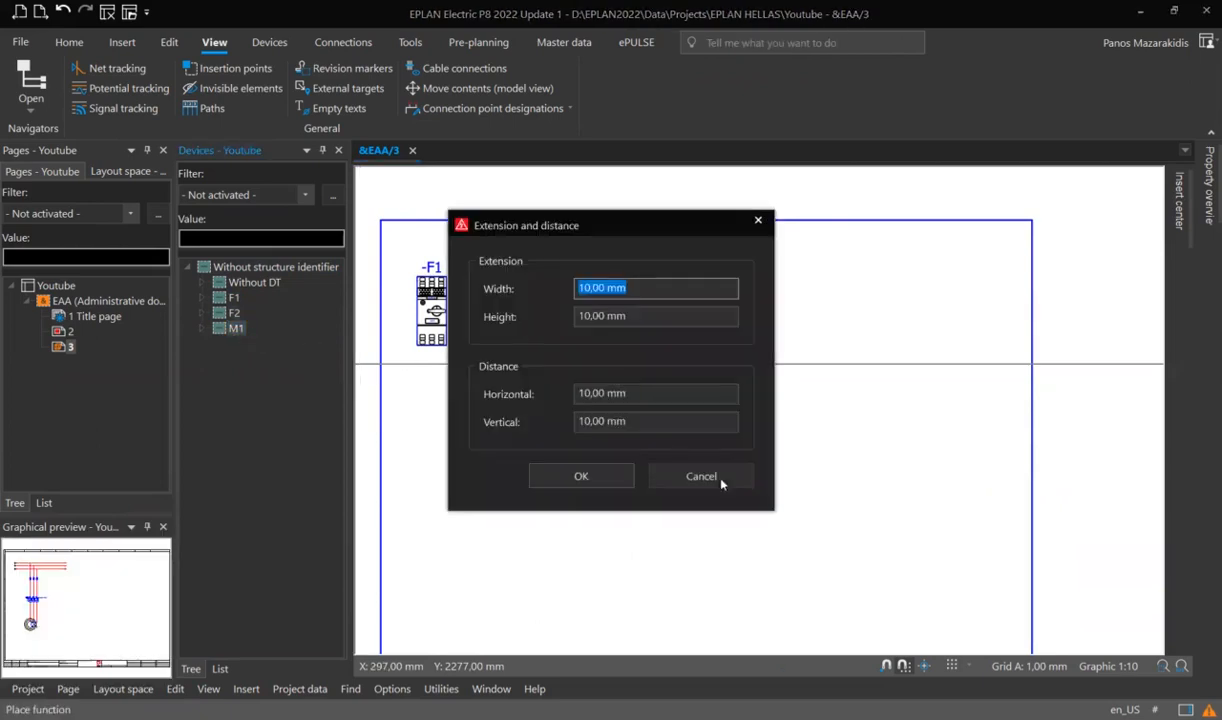
{"action": "left_click", "coordinate": [715, 478]}
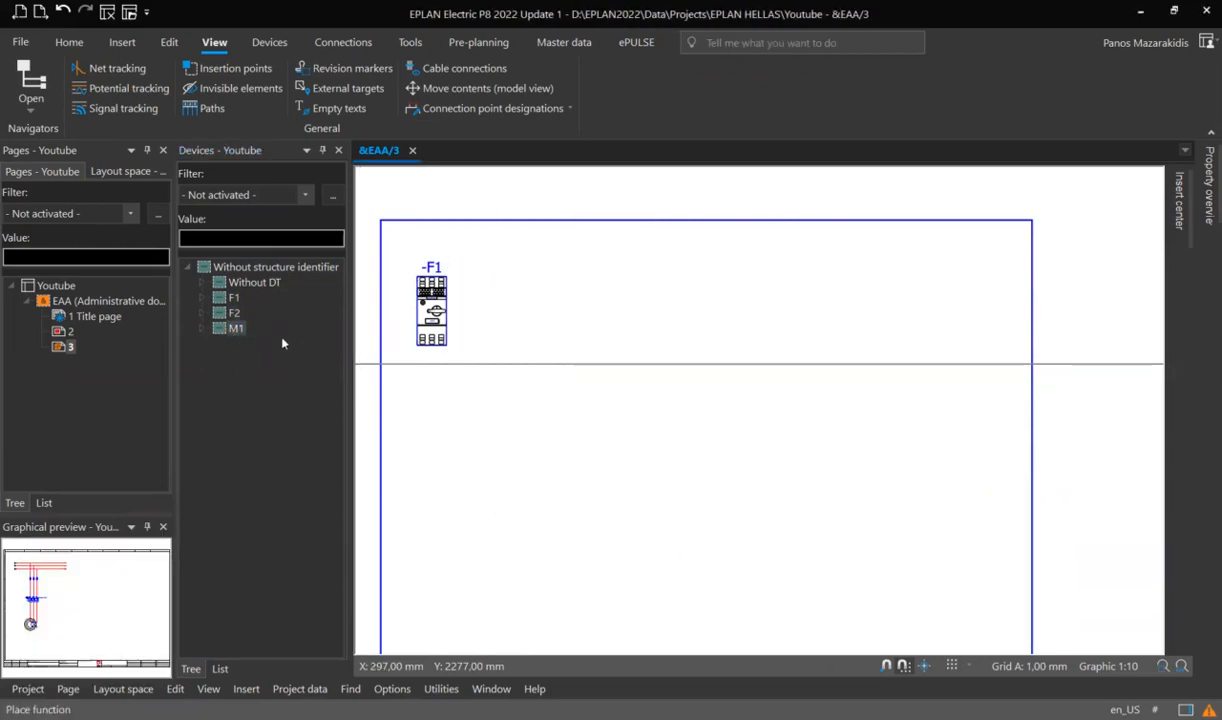
{"action": "left_click", "coordinate": [233, 314]}
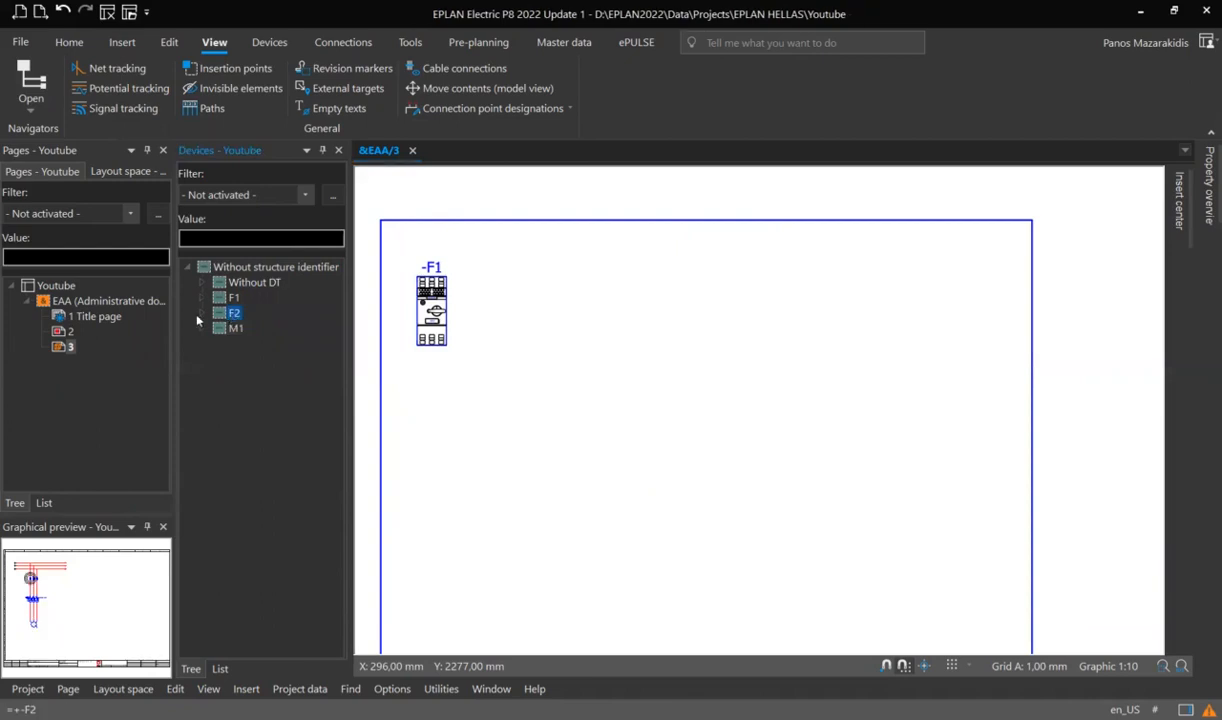
{"action": "left_click", "coordinate": [203, 314]}
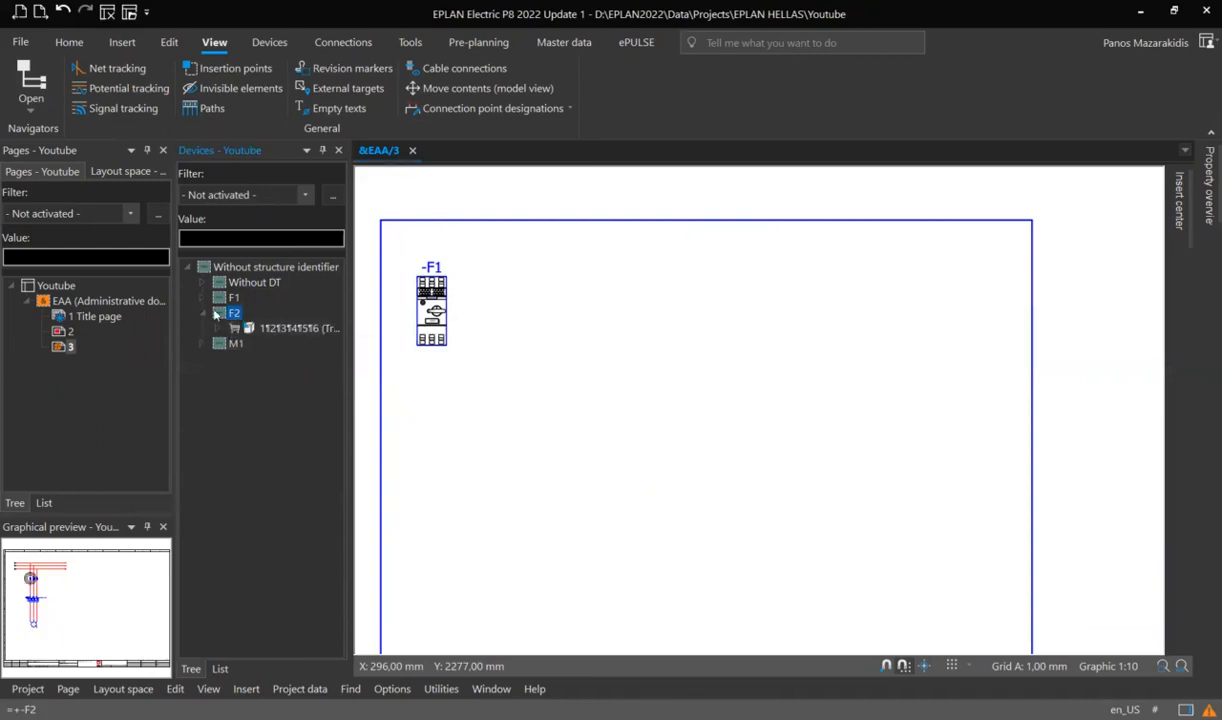
{"action": "left_click", "coordinate": [203, 314]}
Assign the fuse holder part A-B.140F-D3C-C30 to the triple safety fuse F2 on schematic page 2
{"action": "double_click", "coordinate": [67, 331]}
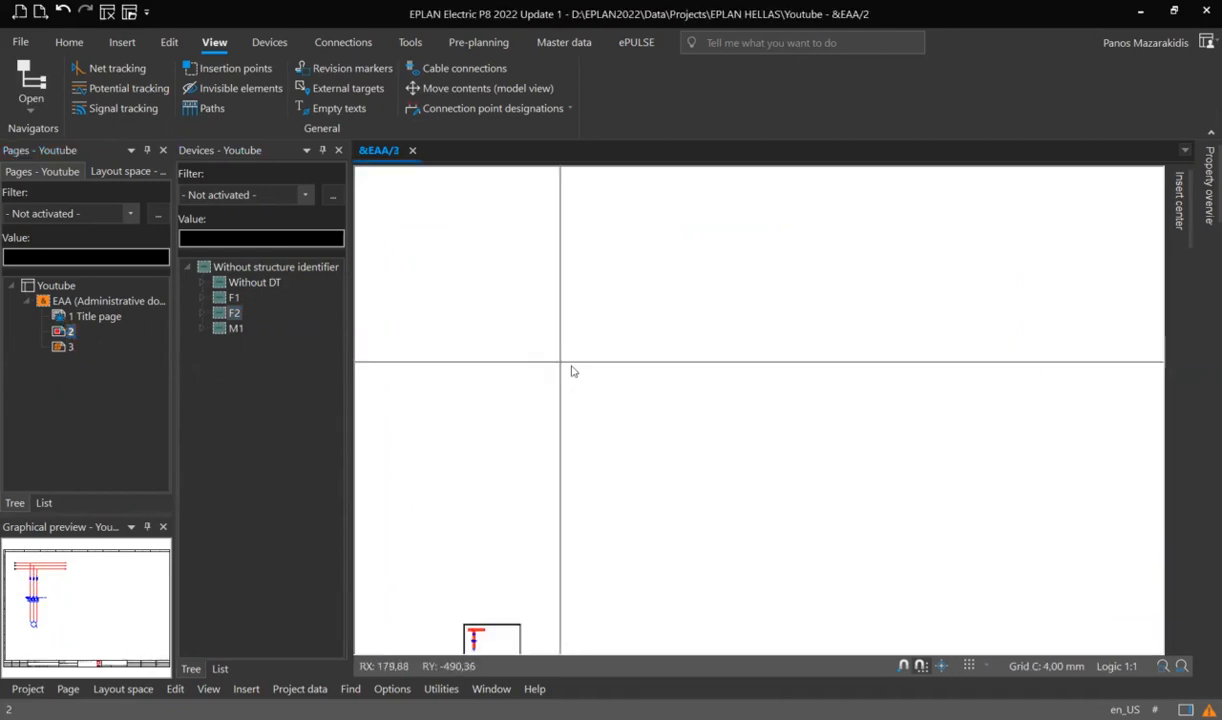
{"action": "scroll", "coordinate": [577, 401], "scroll_direction": "up", "scroll_amount": 8}
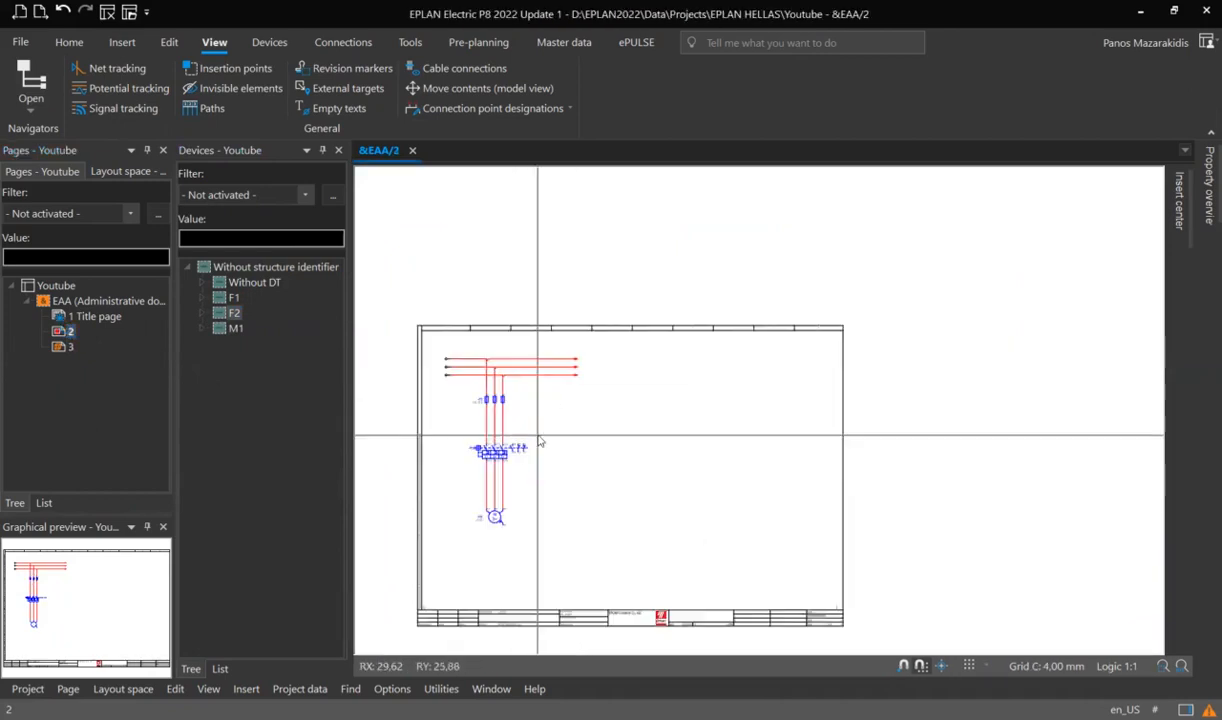
{"action": "middle_click_drag", "start_coordinate": [663, 370], "coordinate": [788, 301]}
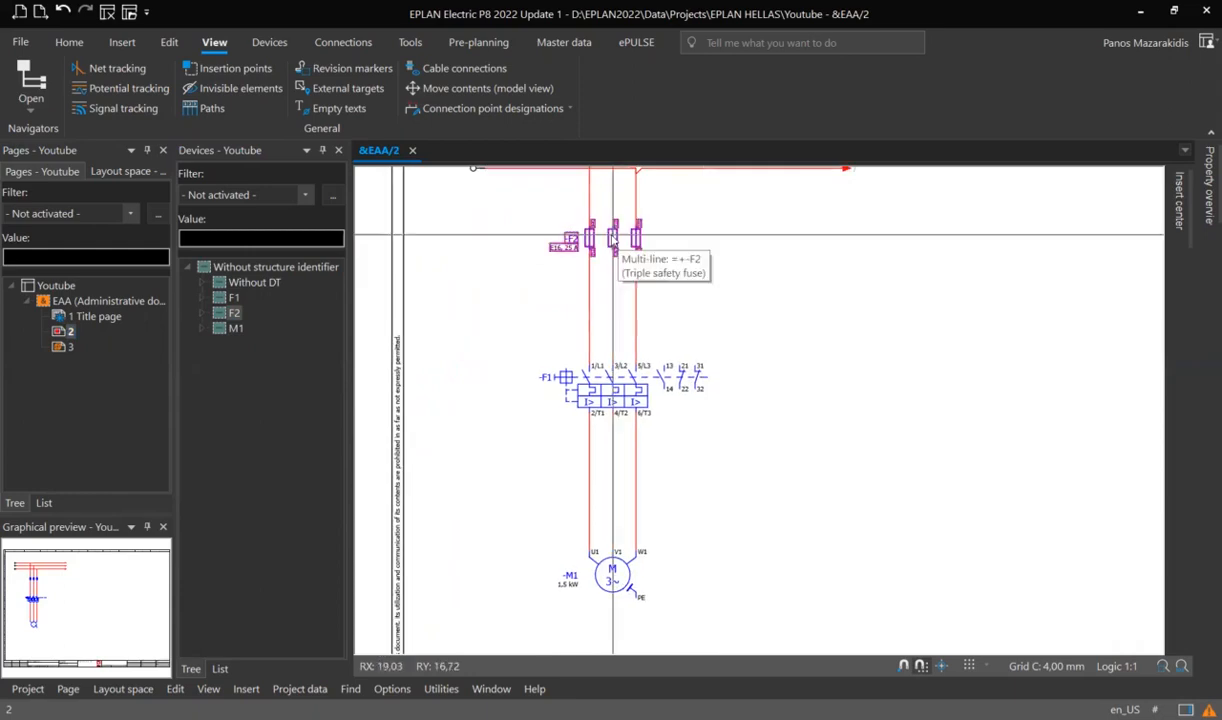
{"action": "right_click", "coordinate": [590, 239]}
{"action": "left_click", "coordinate": [668, 466]}
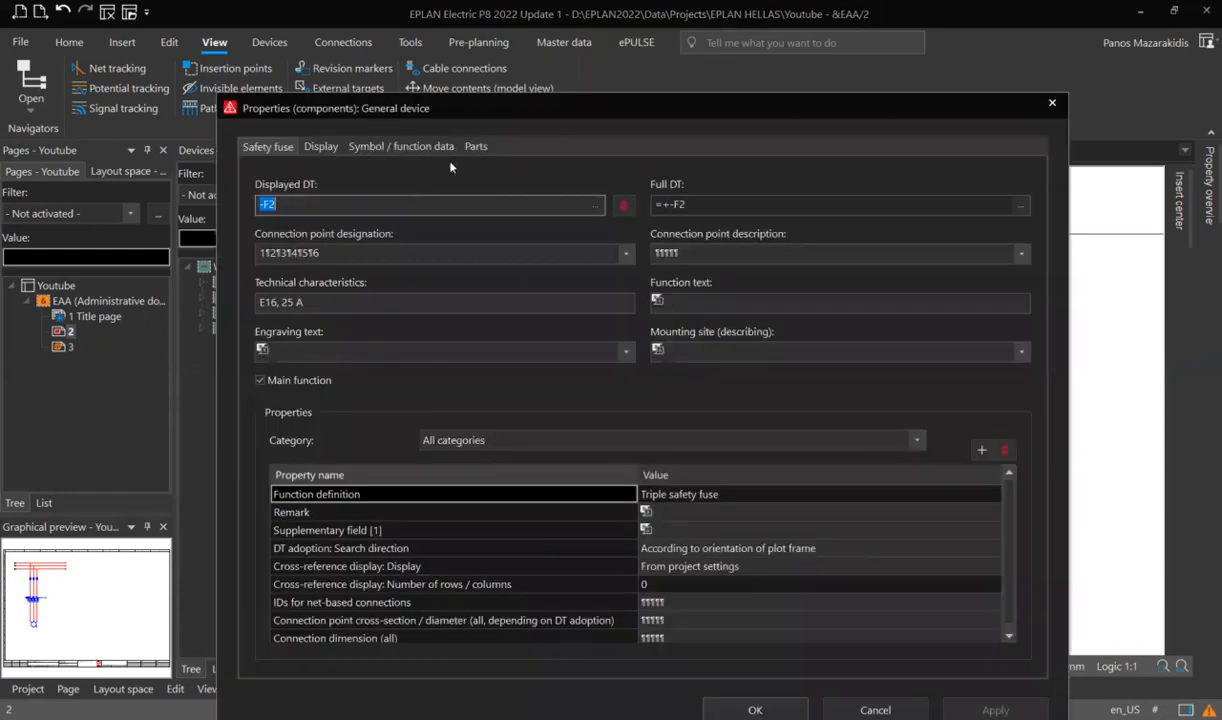
{"action": "left_click", "coordinate": [475, 146]}
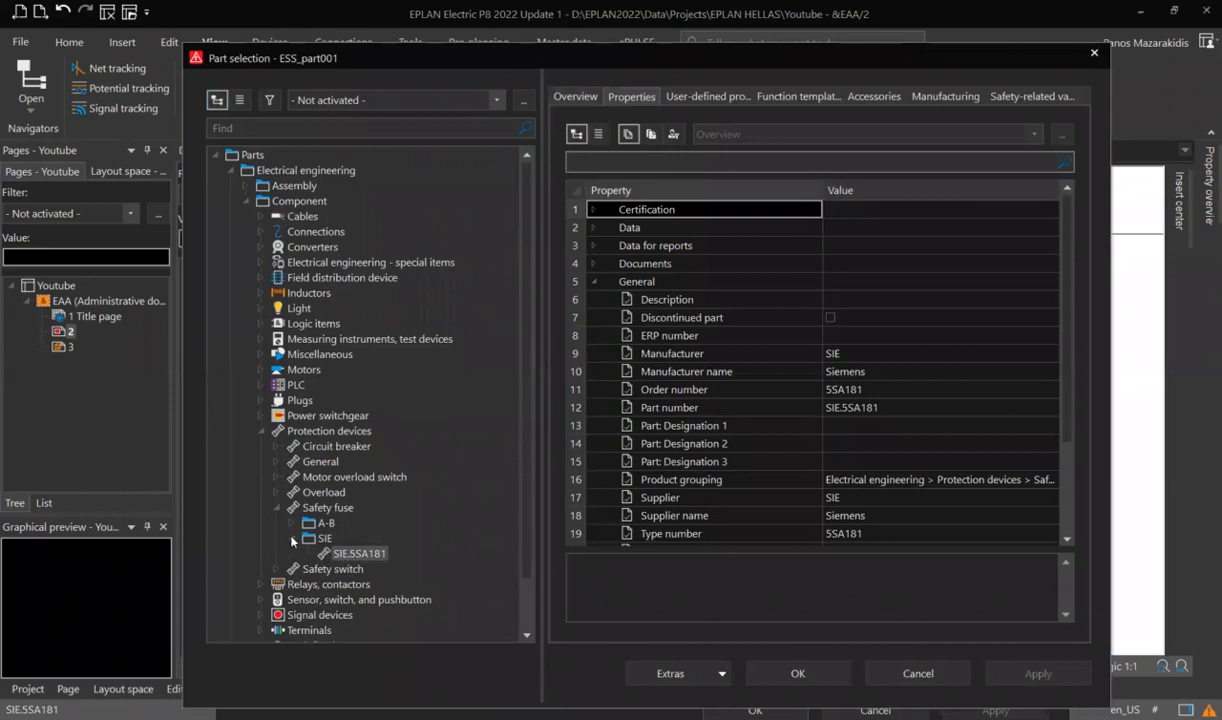
{"action": "double_click", "coordinate": [324, 538]}
{"action": "double_click", "coordinate": [325, 523]}
{"action": "left_click", "coordinate": [380, 541]}
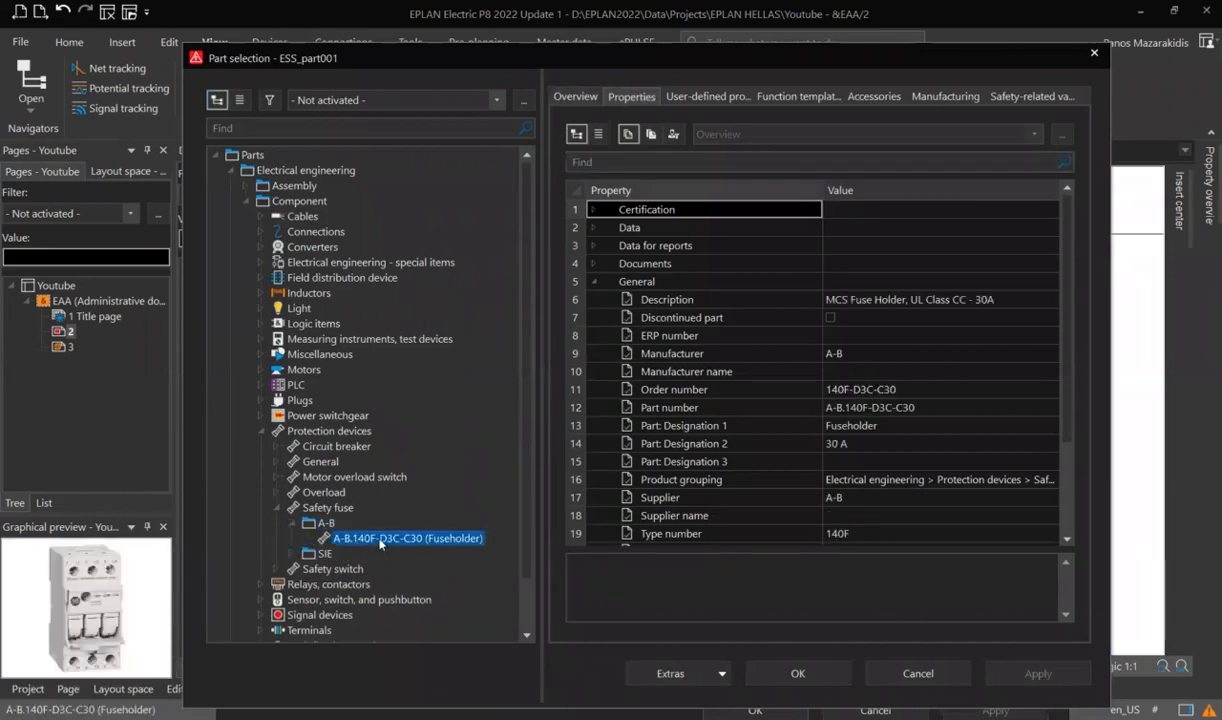
{"action": "left_click", "coordinate": [816, 676]}
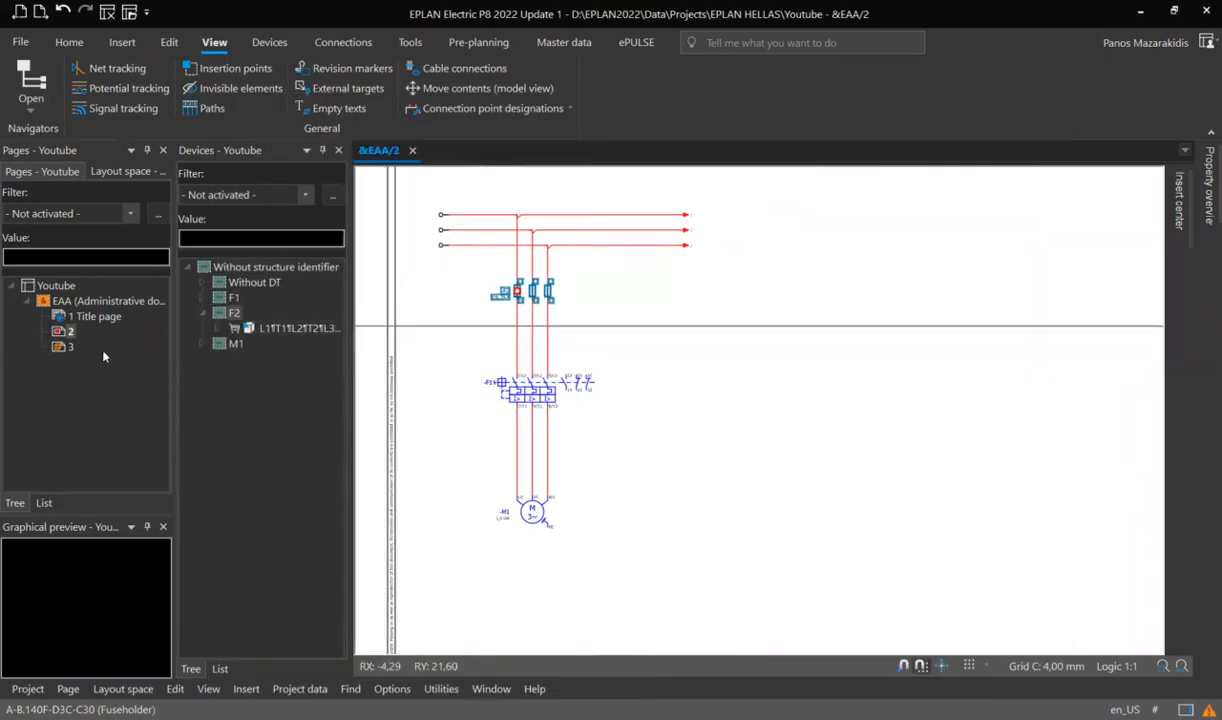
Place fuse F2 from the device list on page 3's mounting panel, directly against the right side of F1
{"action": "double_click", "coordinate": [69, 347]}
{"action": "left_click", "coordinate": [232, 314]}
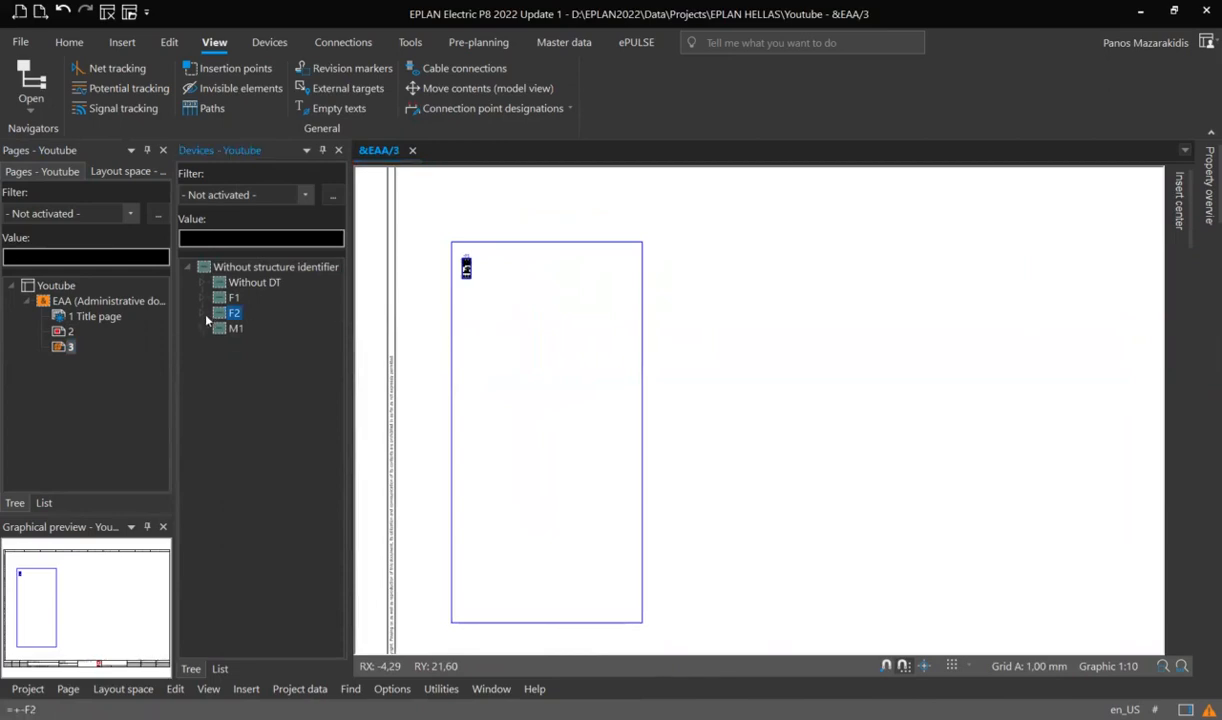
{"action": "left_click_drag", "start_coordinate": [232, 314], "coordinate": [491, 320]}
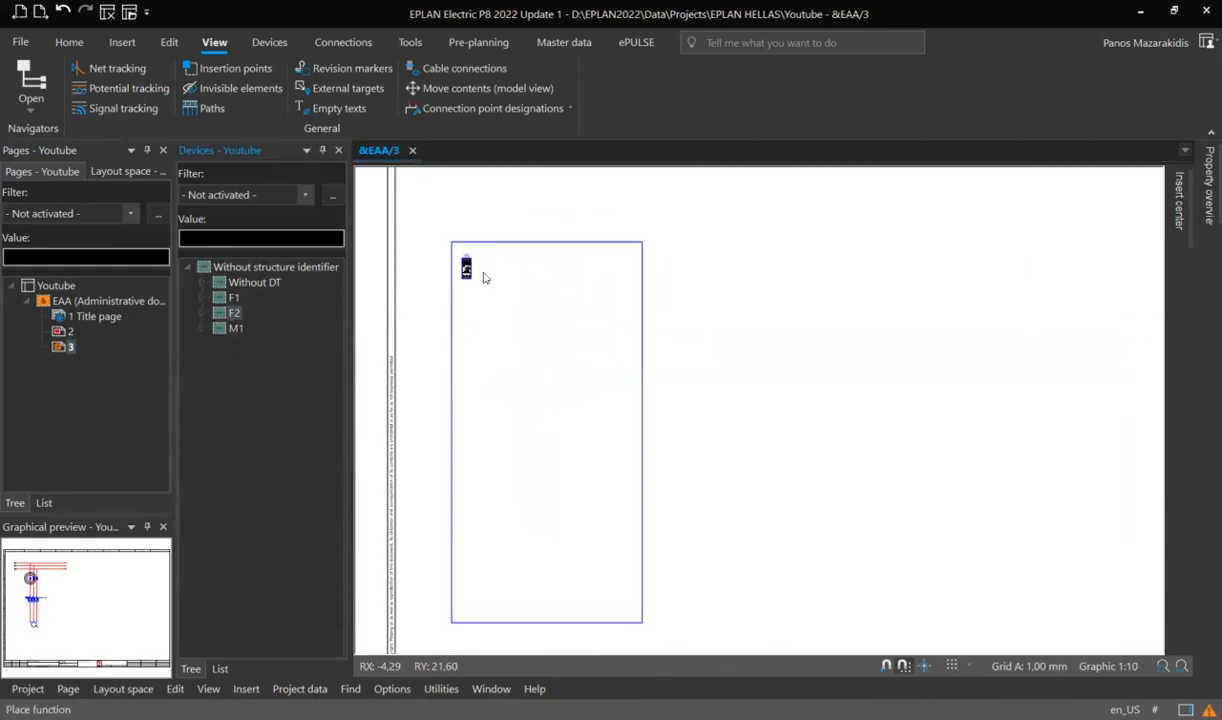
{"action": "scroll", "coordinate": [483, 273], "scroll_direction": "up", "scroll_amount": 4}
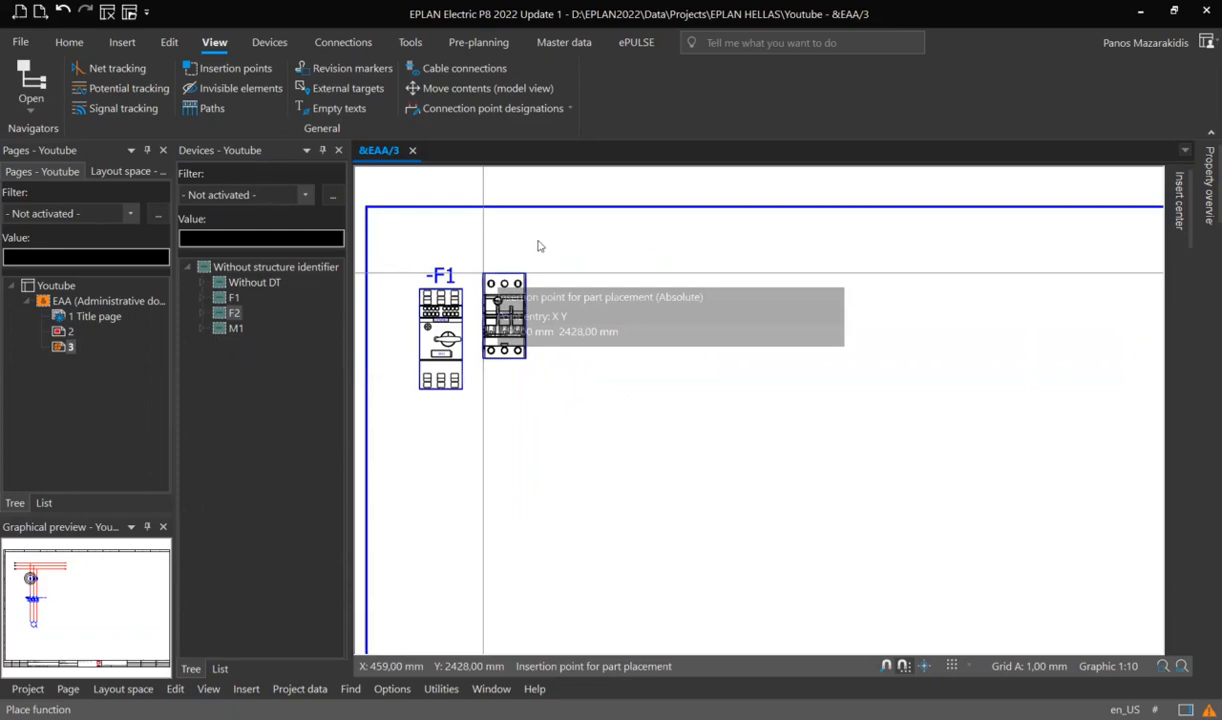
{"action": "scroll", "coordinate": [534, 245], "scroll_direction": "up", "scroll_amount": 2}
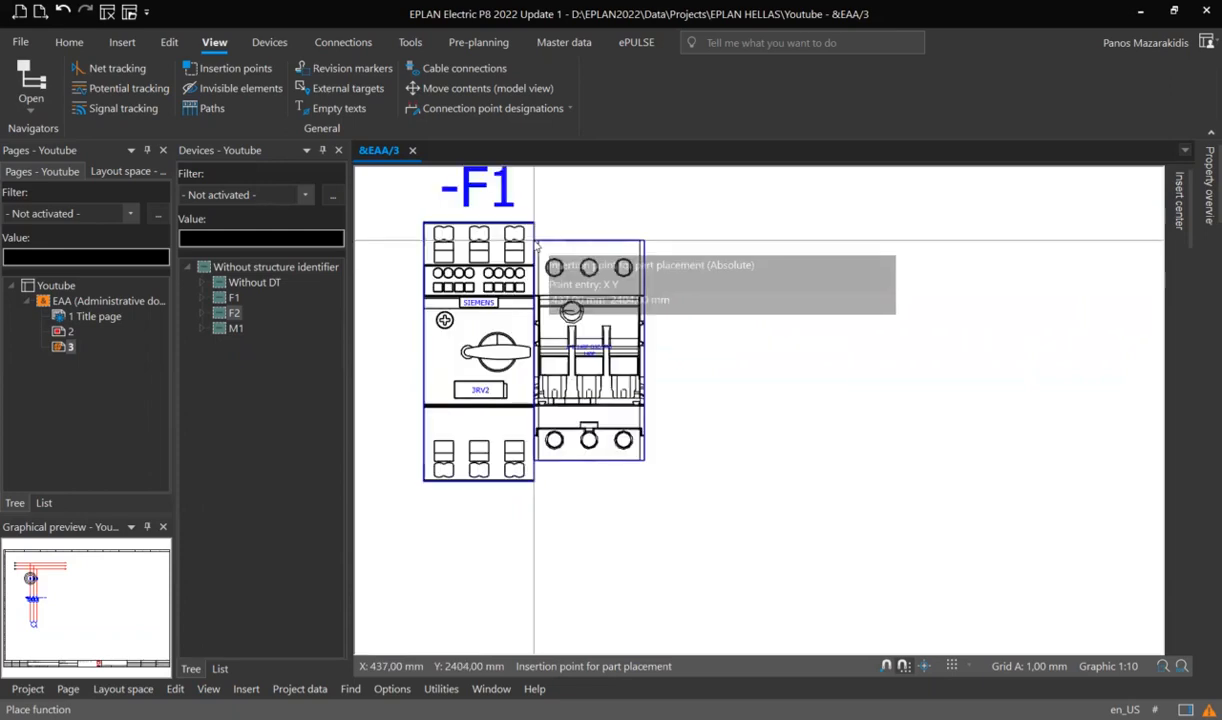
{"action": "left_click", "coordinate": [537, 245]}
{"action": "scroll", "coordinate": [679, 345], "scroll_direction": "down", "scroll_amount": 2}
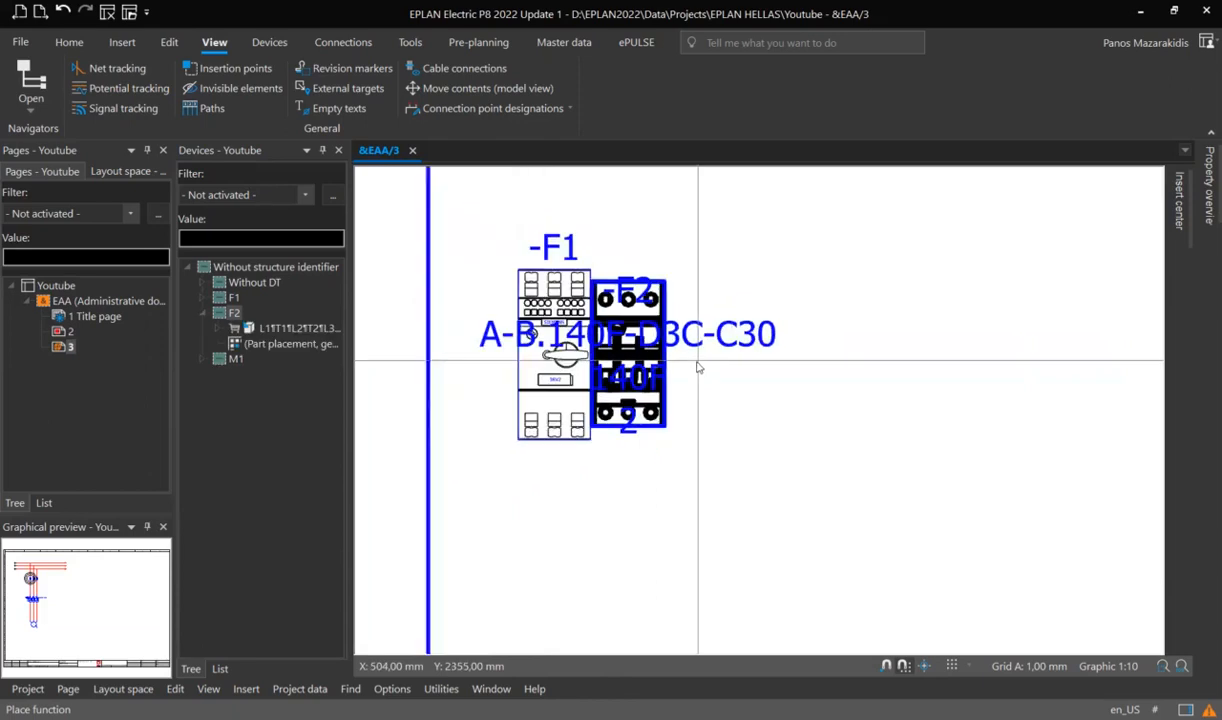
Review the part placement properties of F2 on the mounting panel without changing them
{"action": "double_click", "coordinate": [689, 341]}
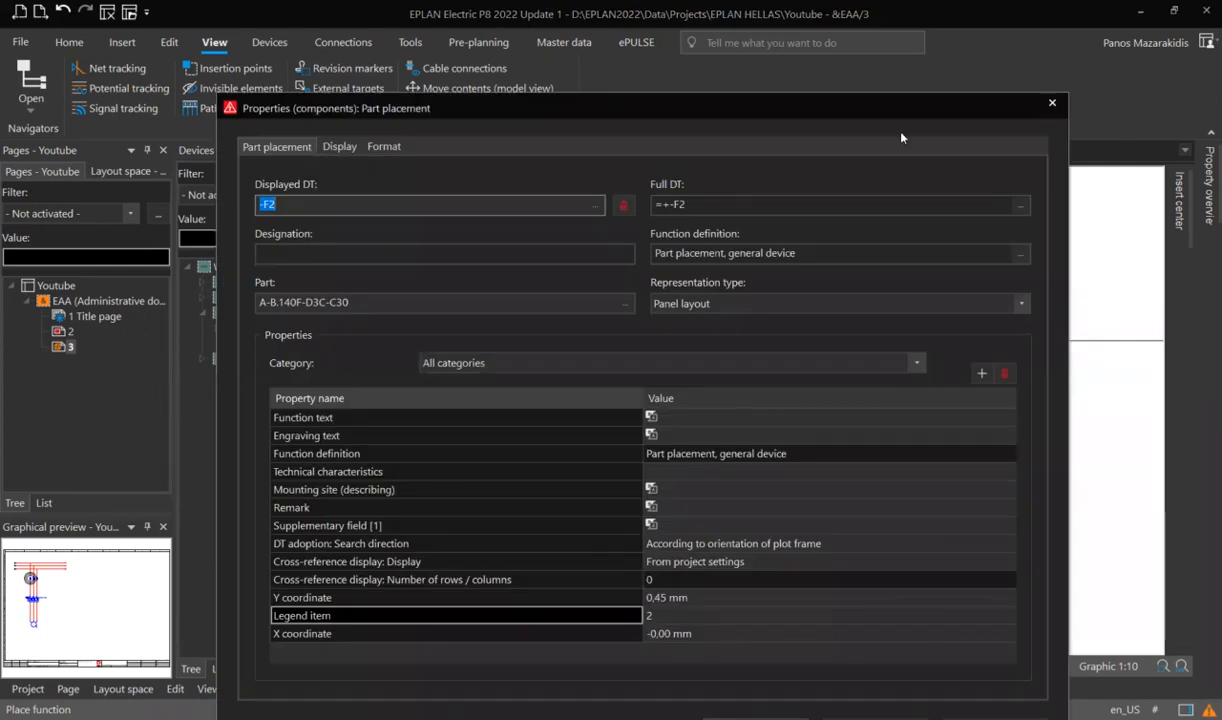
{"action": "left_click", "coordinate": [1053, 104]}
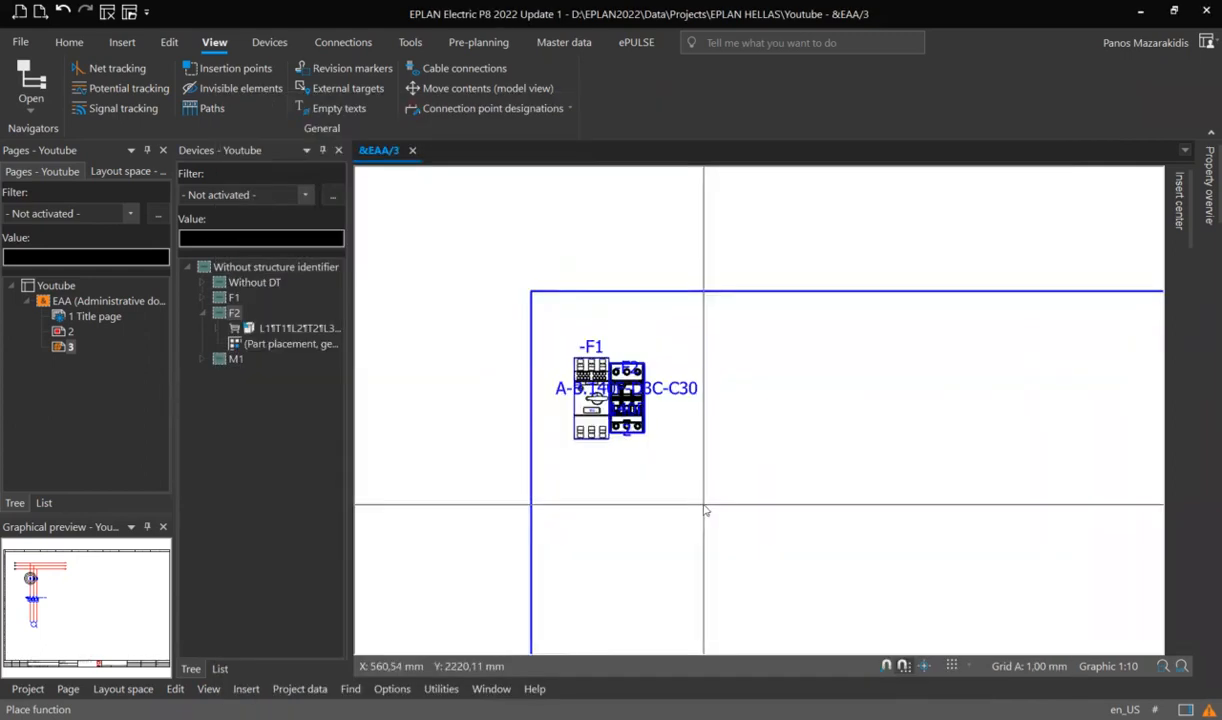
{"action": "scroll", "coordinate": [585, 425], "scroll_direction": "down", "scroll_amount": 3}
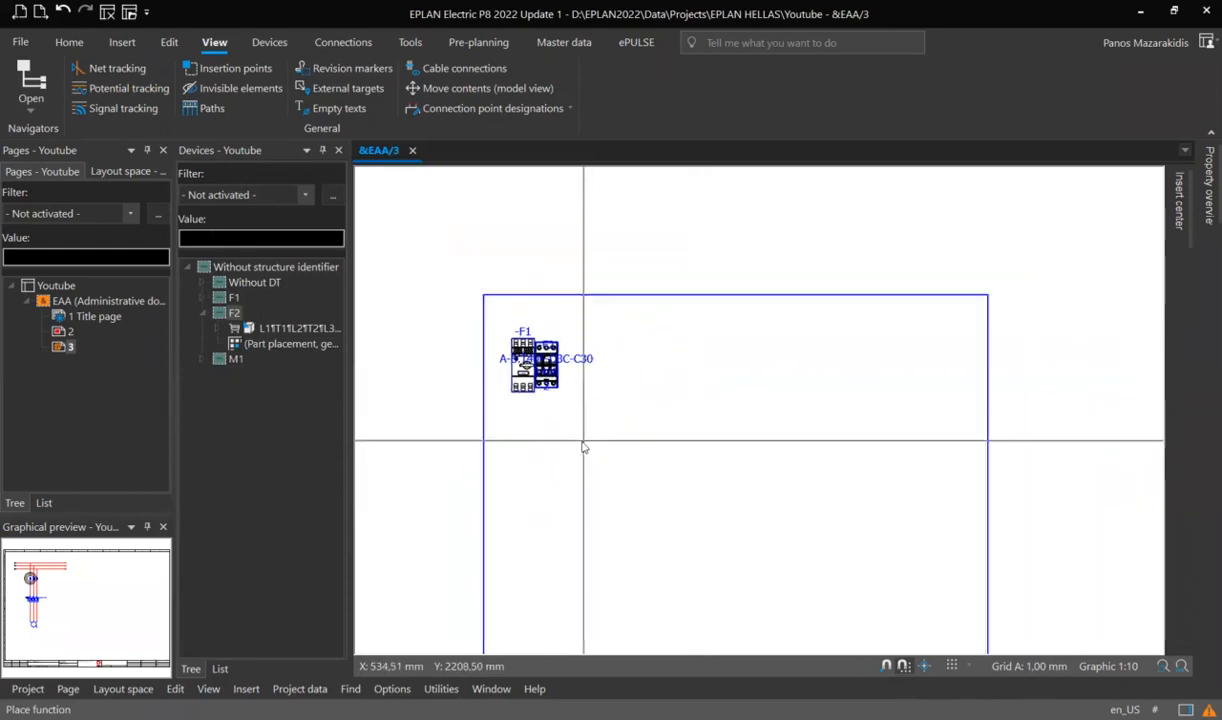
{"action": "scroll", "coordinate": [622, 492], "scroll_direction": "down", "scroll_amount": 4}
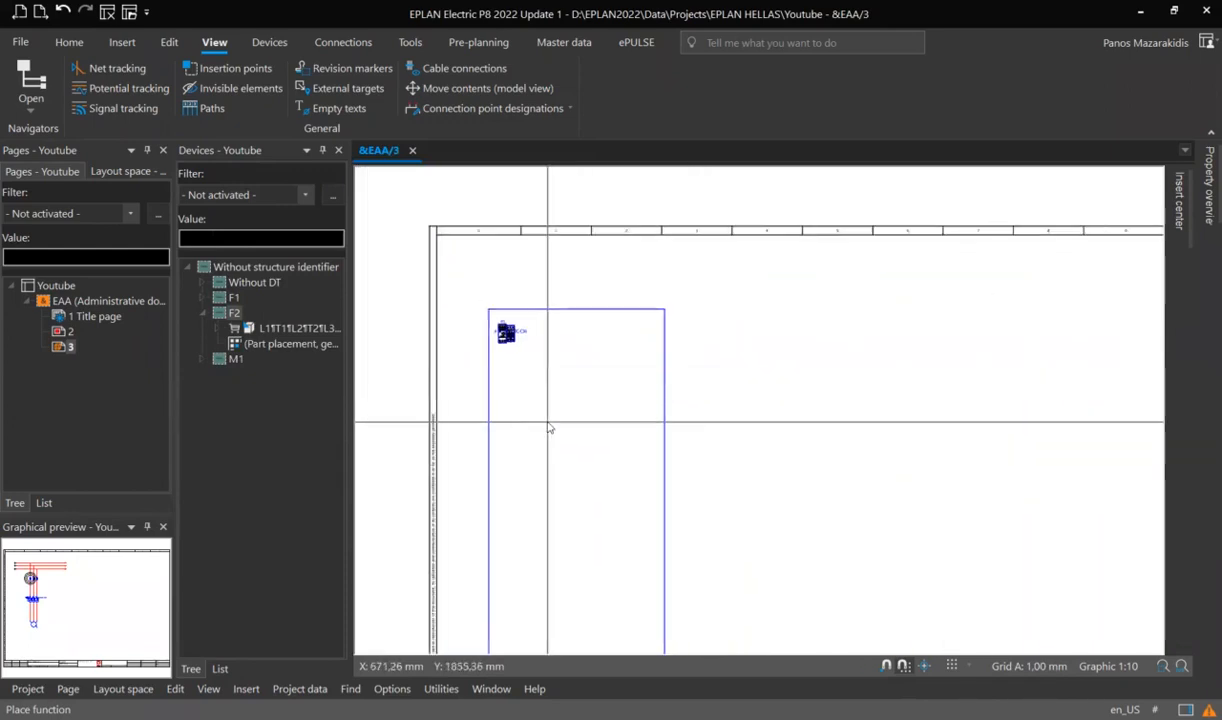
{"action": "scroll", "coordinate": [509, 336], "scroll_direction": "down", "scroll_amount": 1}
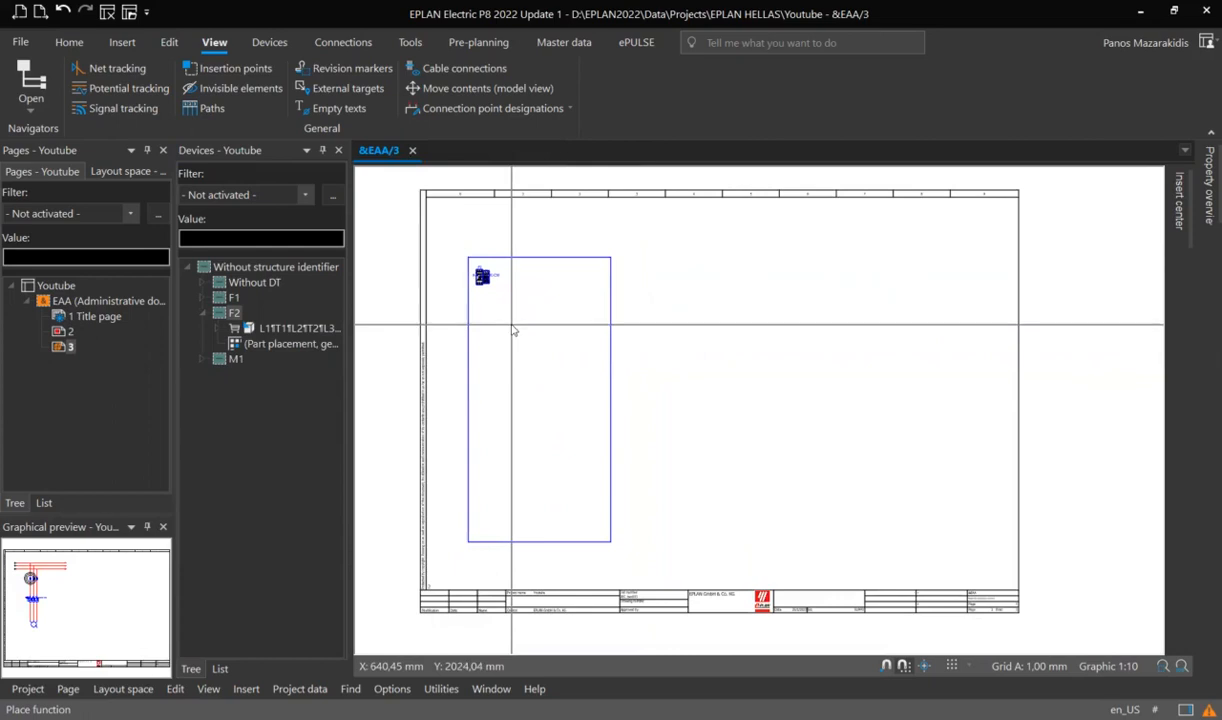